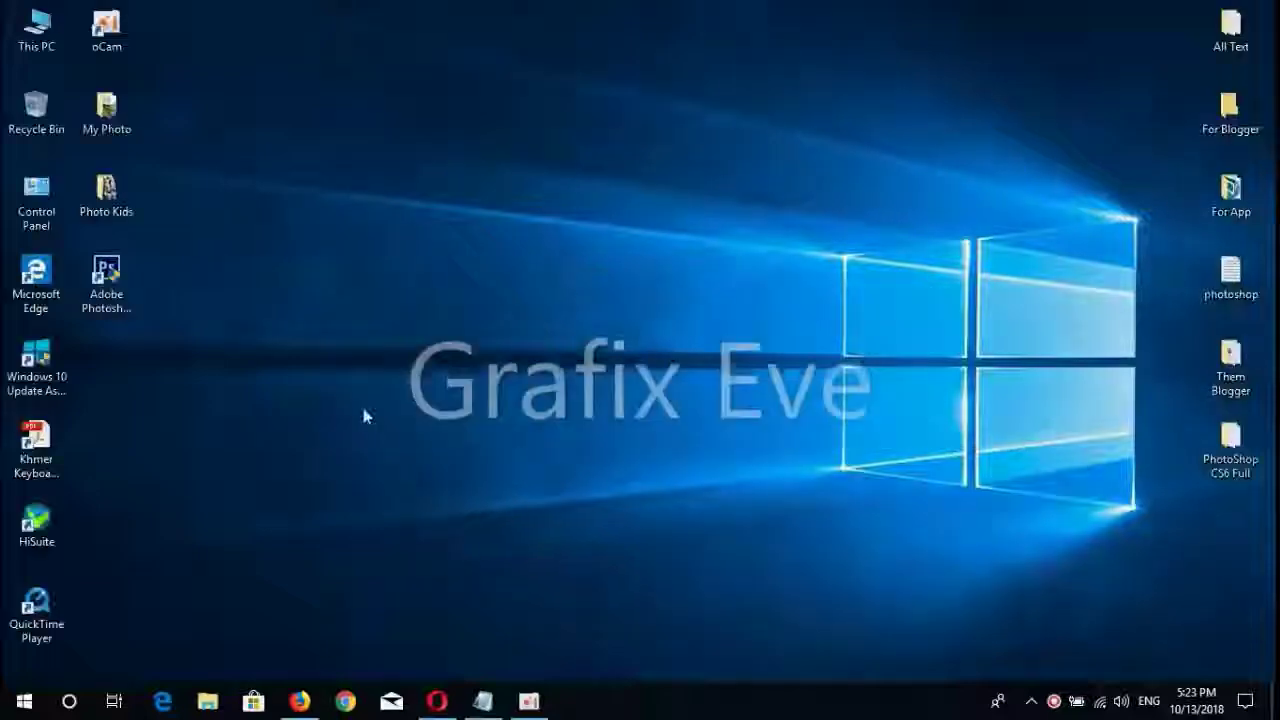
- Refresh the Windows desktop and open Firefox to a blank new tab
{"action": "right_click", "coordinate": [363, 408]}
{"action": "left_click", "coordinate": [401, 465]}
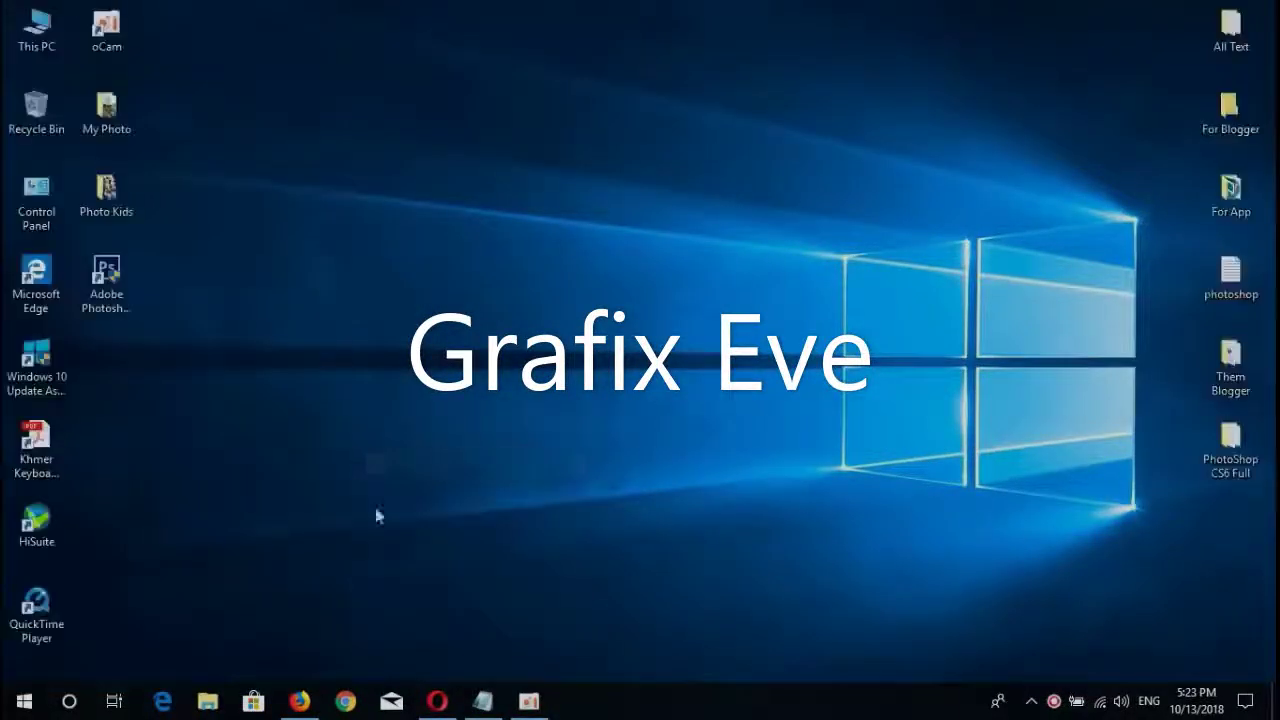
{"action": "right_click", "coordinate": [416, 412]}
{"action": "left_click", "coordinate": [463, 473]}
{"action": "left_click", "coordinate": [299, 701]}
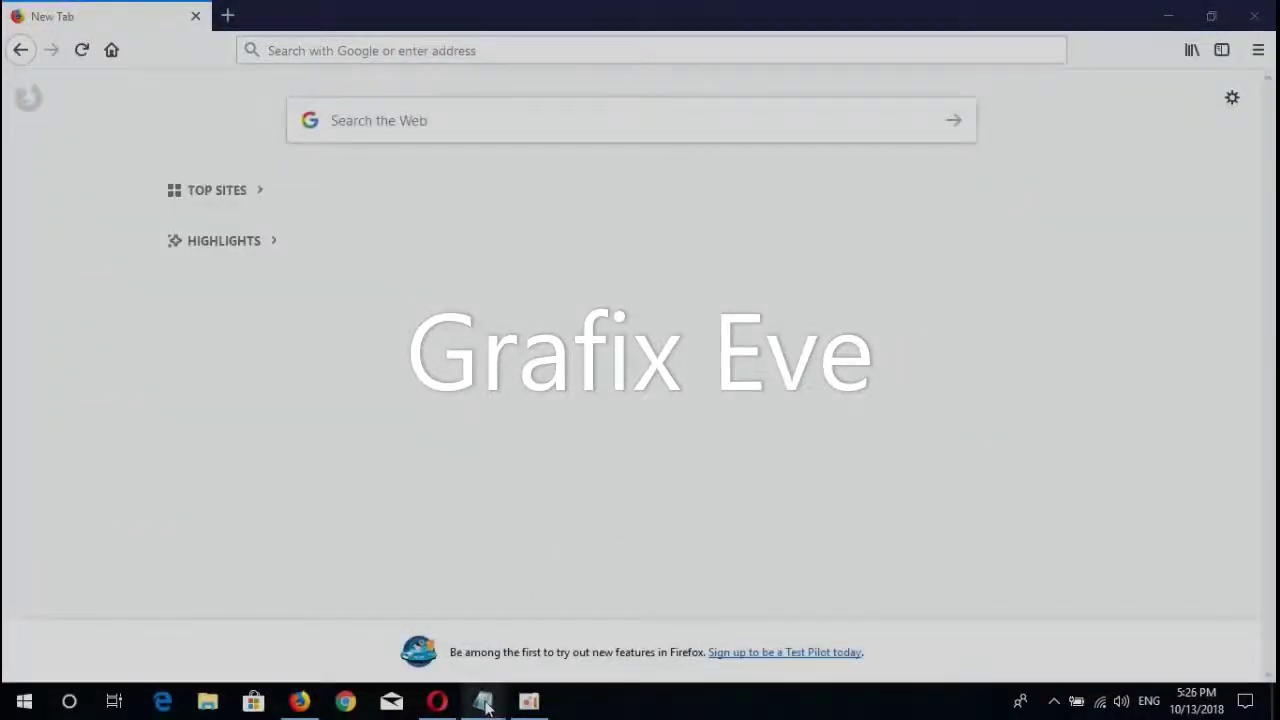
- Select the bit.ly short link in the Mega Notepad note, then minimize the note
{"action": "mouse_move", "coordinate": [483, 701]}
{"action": "left_click", "coordinate": [571, 603]}
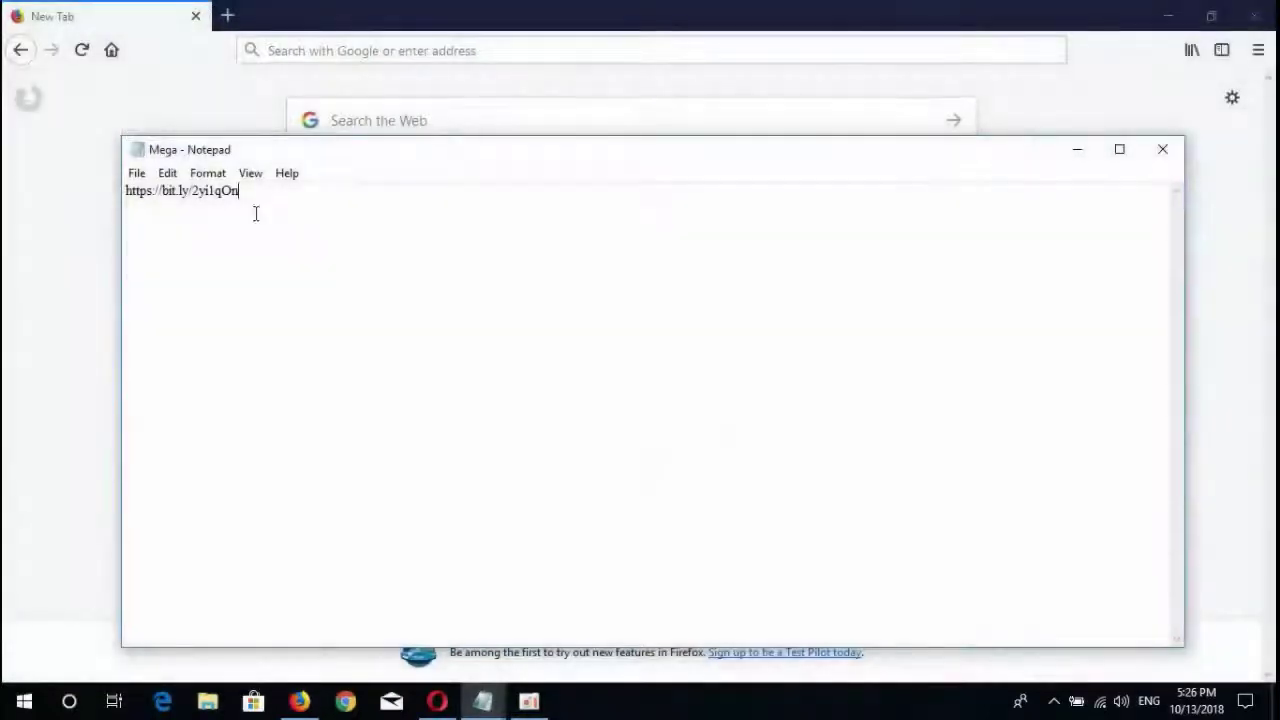
{"action": "left_click_drag", "start_coordinate": [245, 193], "coordinate": [125, 197]}
{"action": "key", "text": "ctrl+c"}
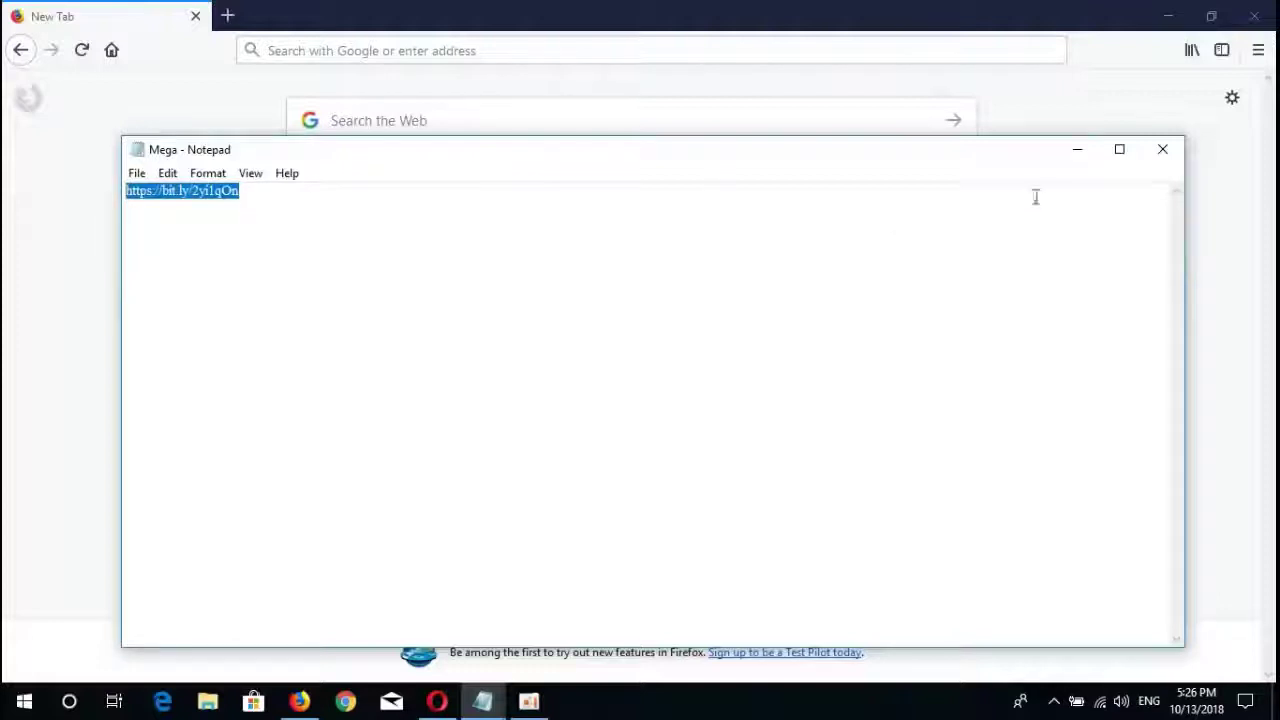
{"action": "left_click", "coordinate": [1077, 150]}
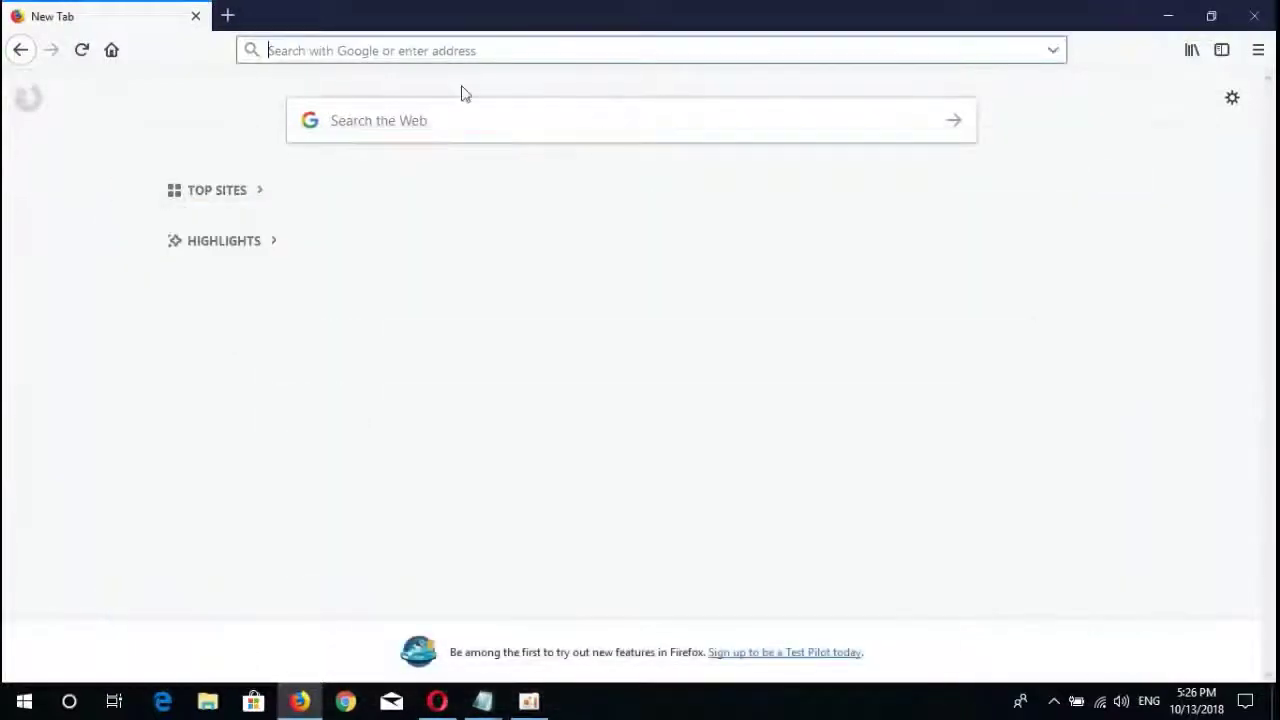
- Paste and load the bit.ly link in Firefox to reach the PhotoShop CS6 Full.rar MEGA page
{"action": "left_click", "coordinate": [350, 53]}
{"action": "right_click", "coordinate": [350, 53]}
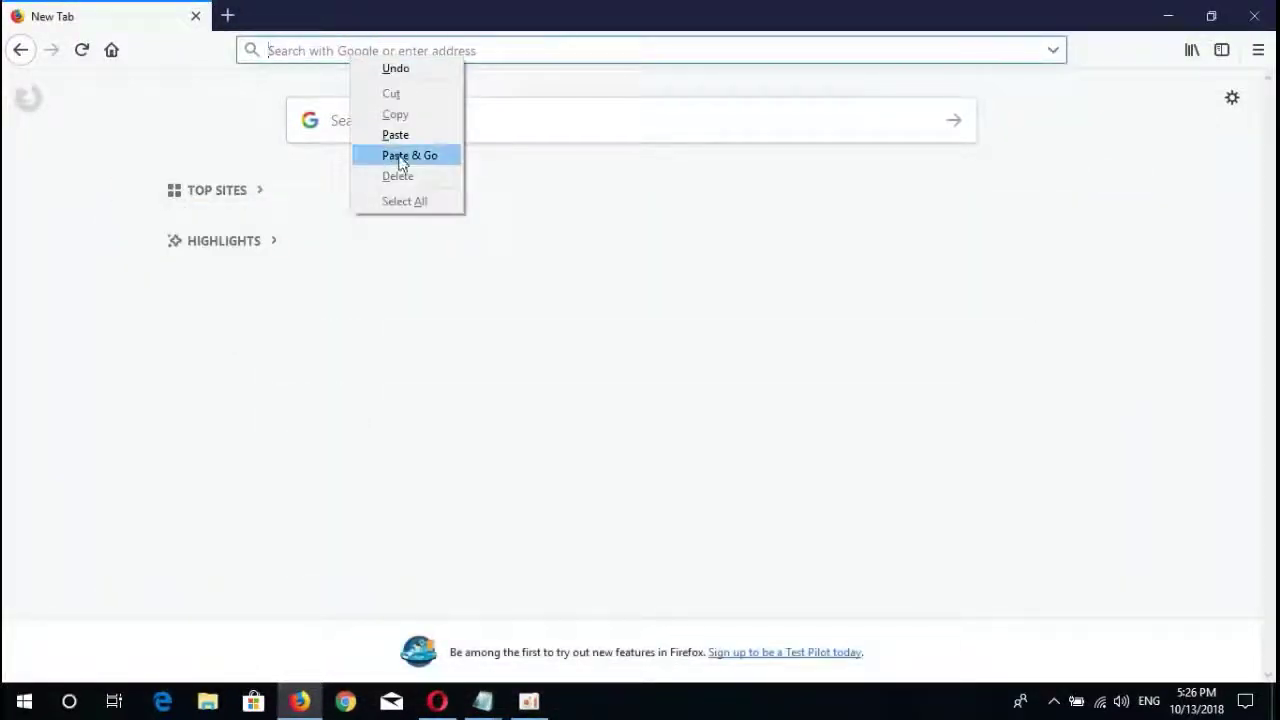
{"action": "left_click", "coordinate": [400, 155]}
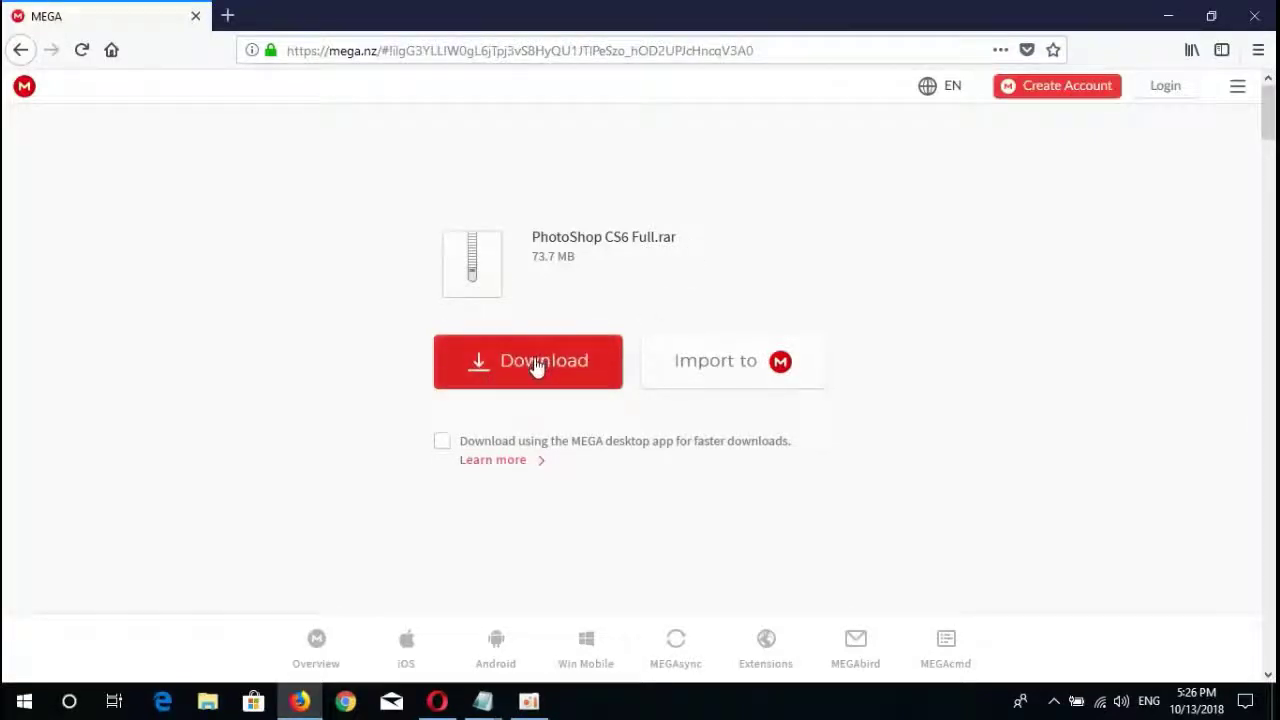
- Download PhotoShop CS6 Full.rar (73.7 MB) from MEGA until it shows Completed
{"action": "left_click", "coordinate": [537, 366]}
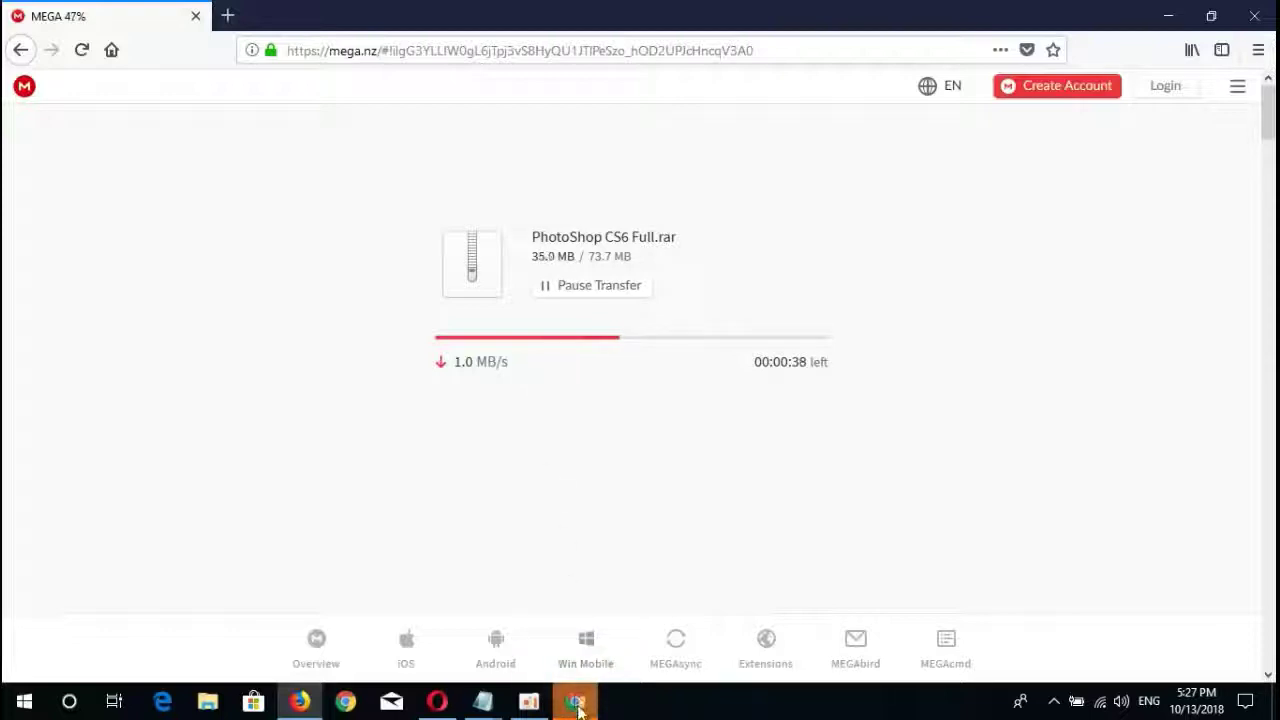
{"action": "left_click", "coordinate": [660, 560]}
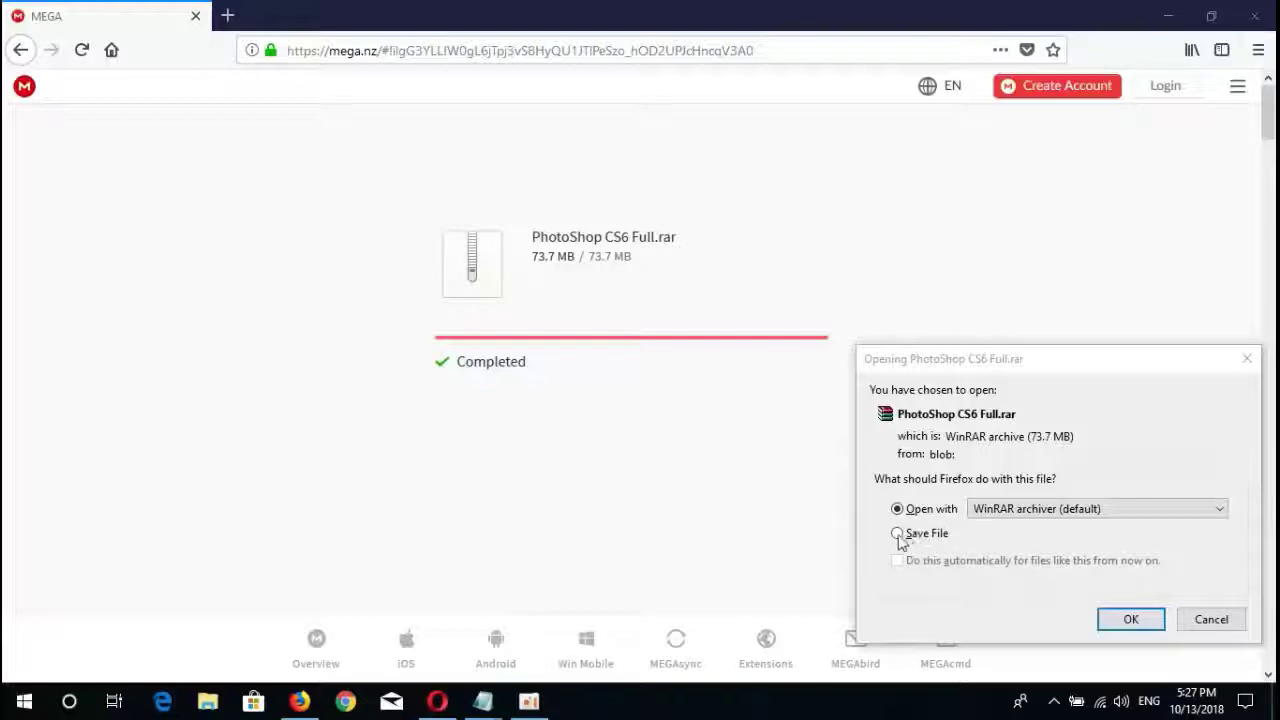
- Save PhotoShop CS6 Full.rar to disk and show it in the Downloads folder
{"action": "left_click", "coordinate": [897, 533]}
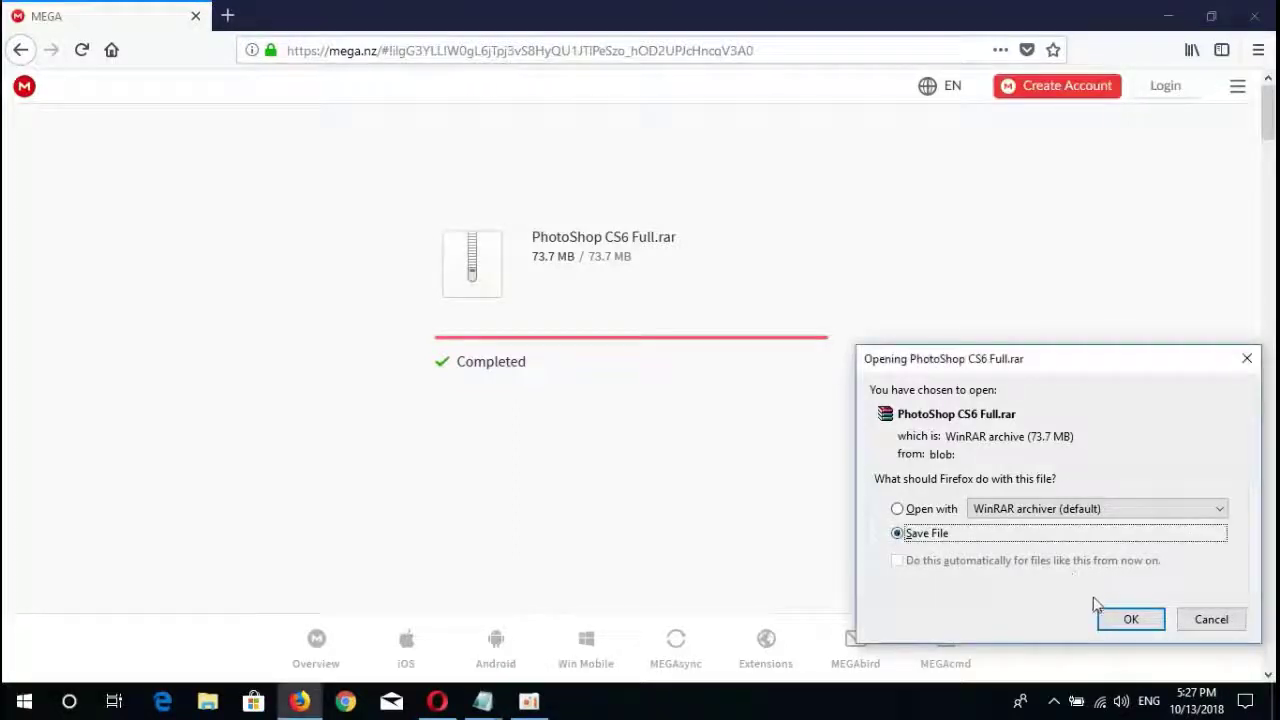
{"action": "left_click", "coordinate": [1127, 619]}
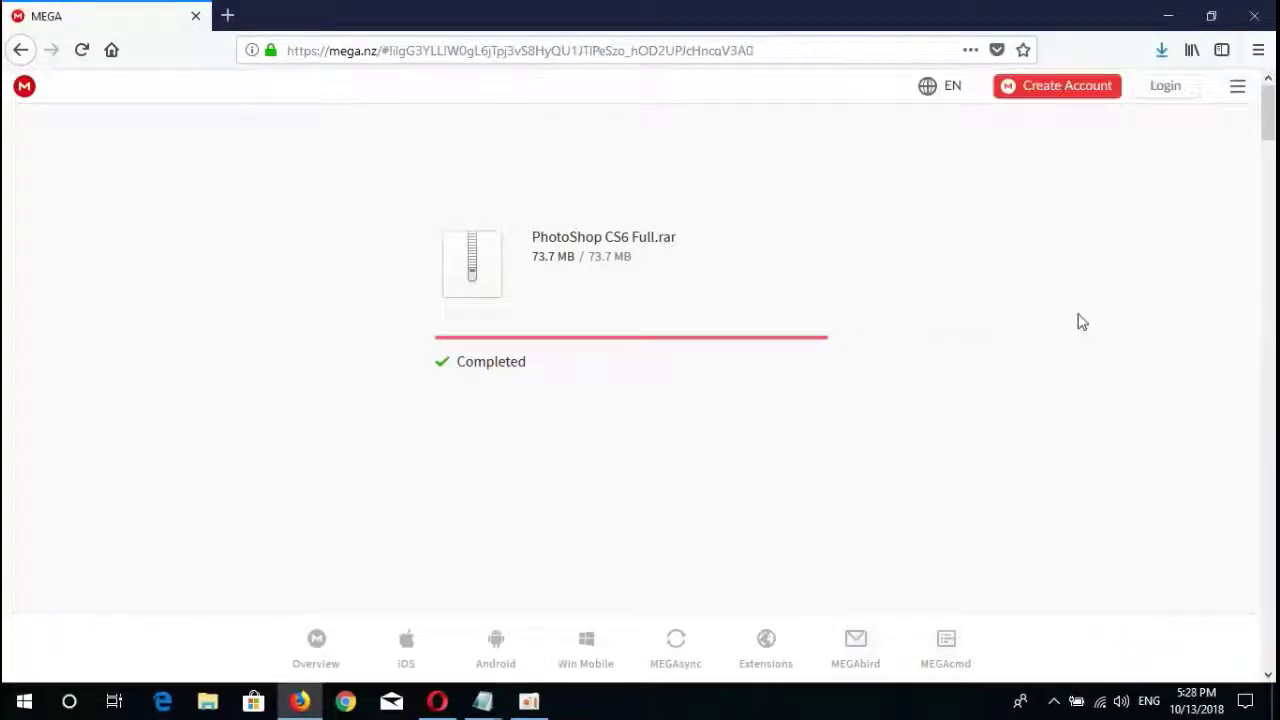
{"action": "left_click", "coordinate": [1160, 52]}
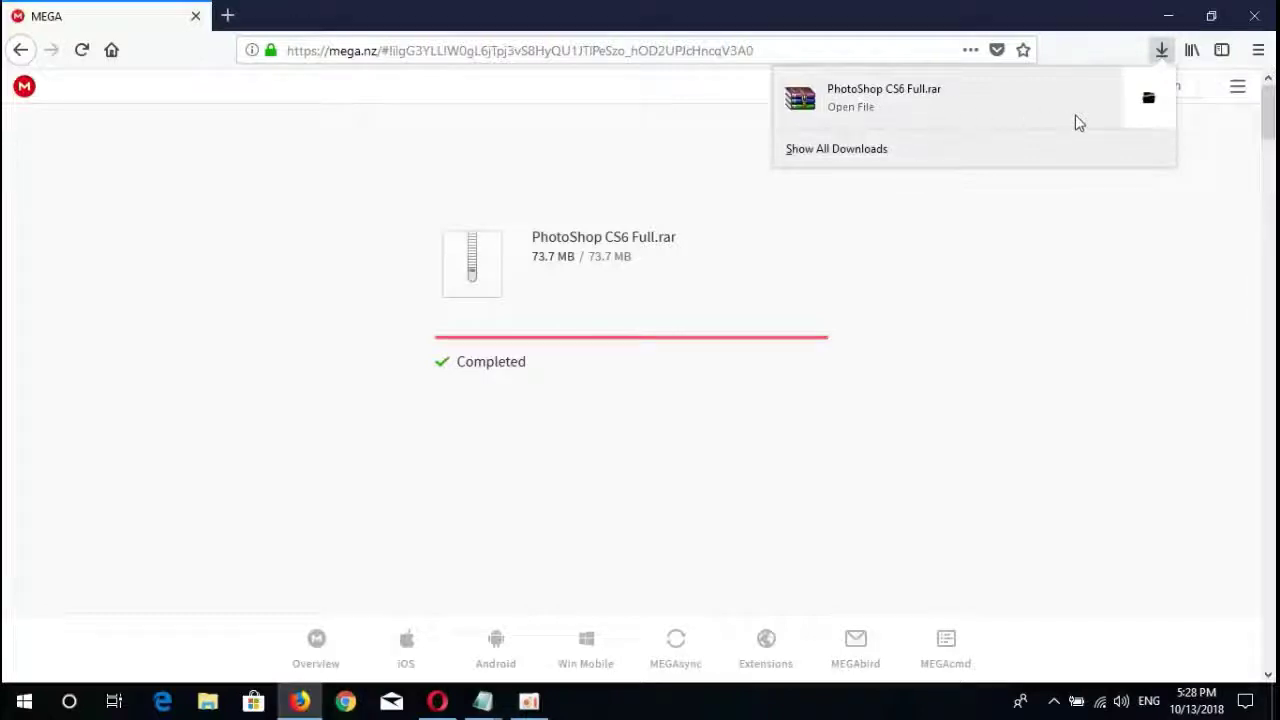
{"action": "left_click", "coordinate": [1152, 100]}
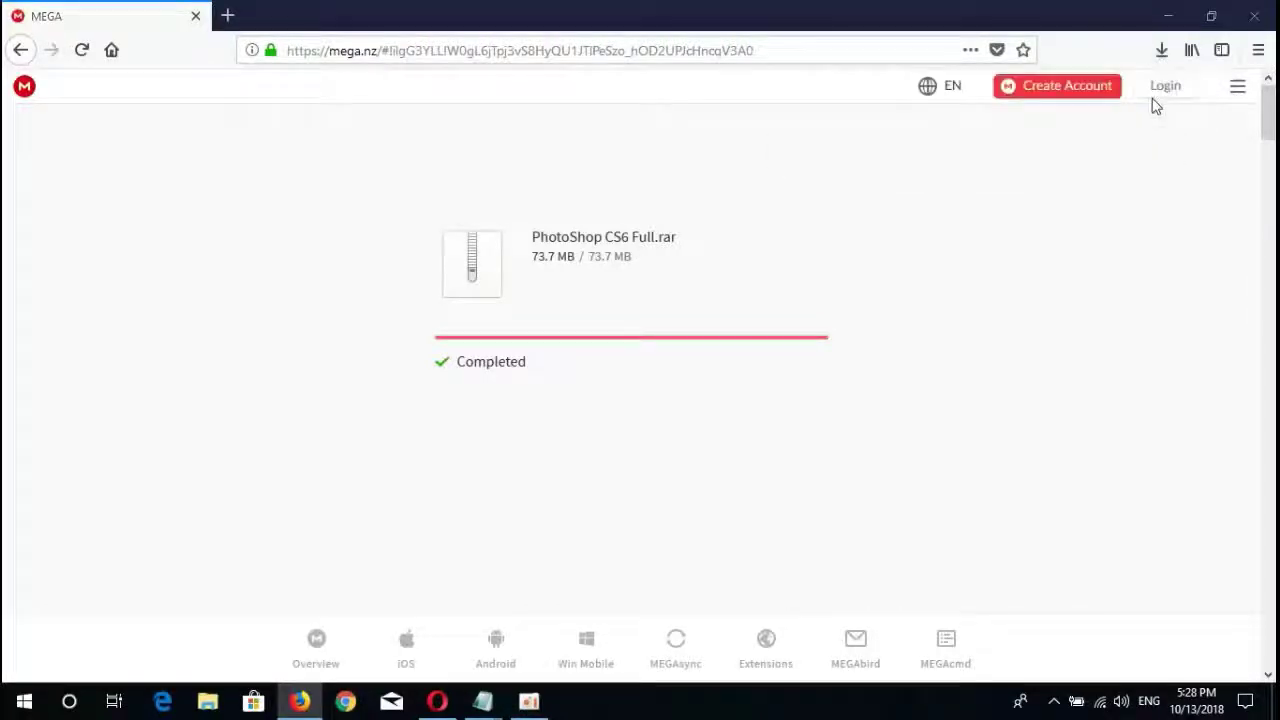
{"action": "left_click", "coordinate": [1167, 15]}
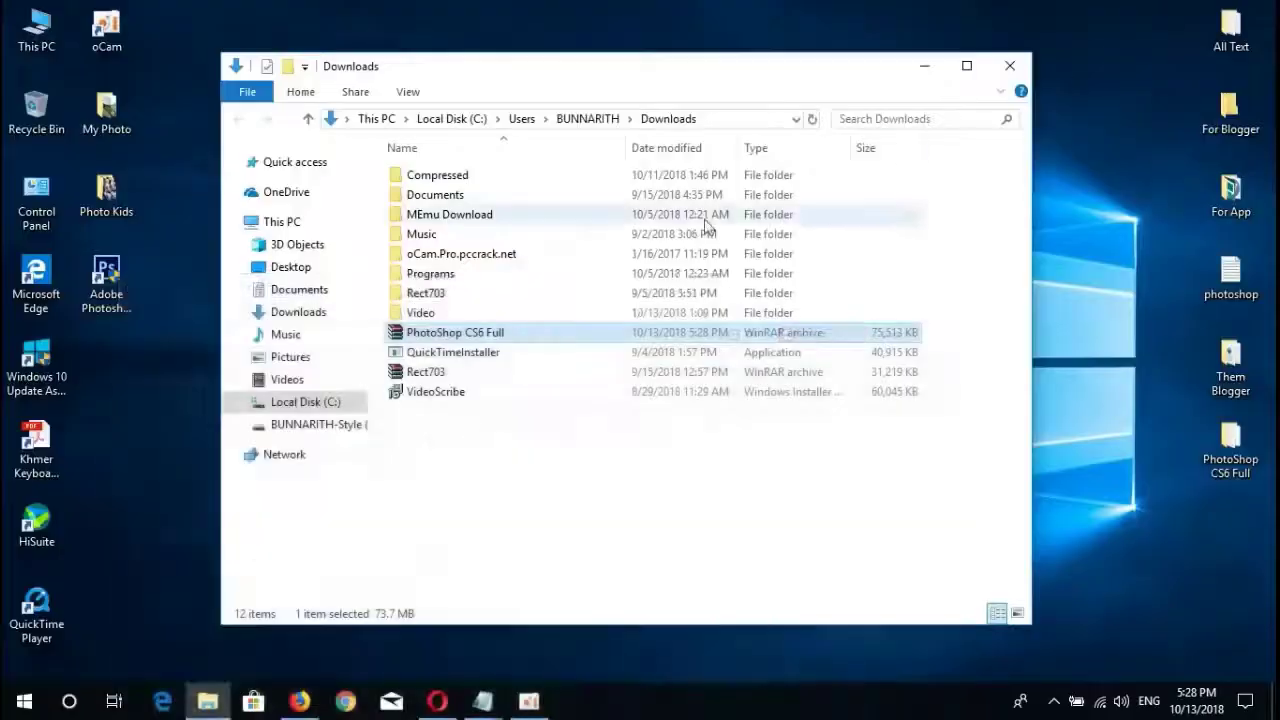
{"action": "mouse_move", "coordinate": [455, 333]}
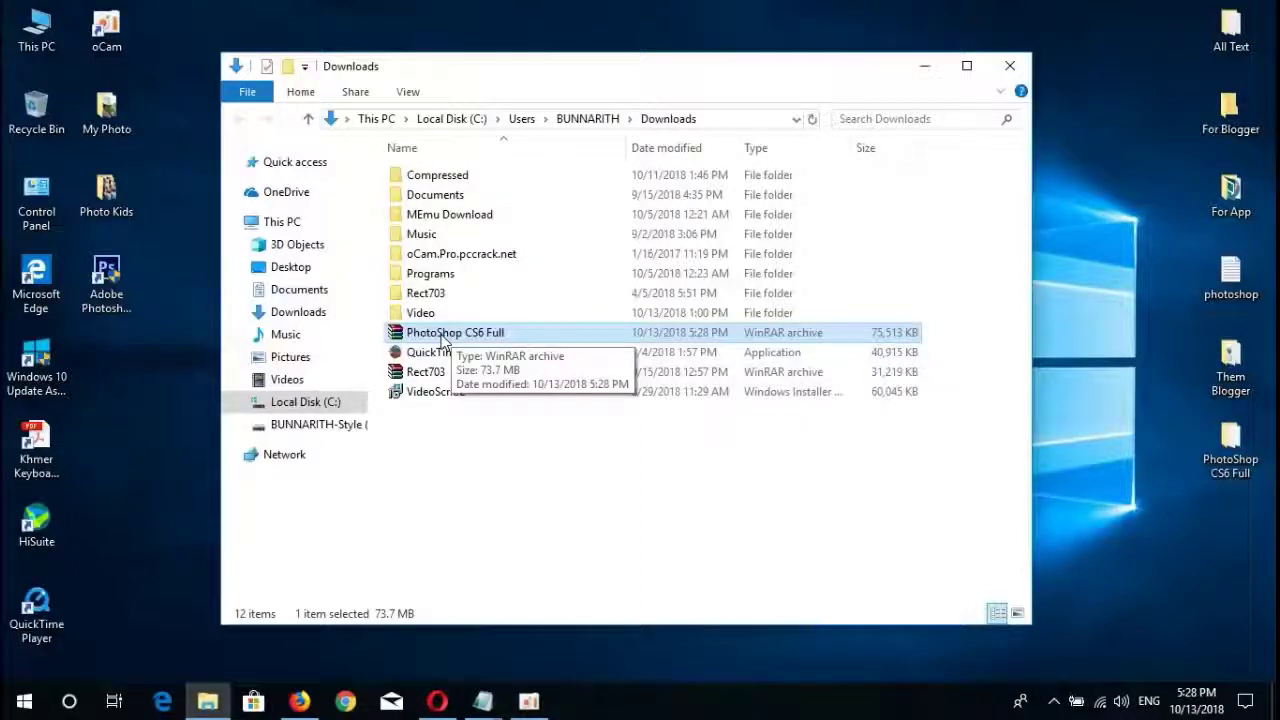
- Extract the PhotoShop CS6 Full folder from the archive onto the desktop and close WinRAR
{"action": "double_click", "coordinate": [445, 336]}
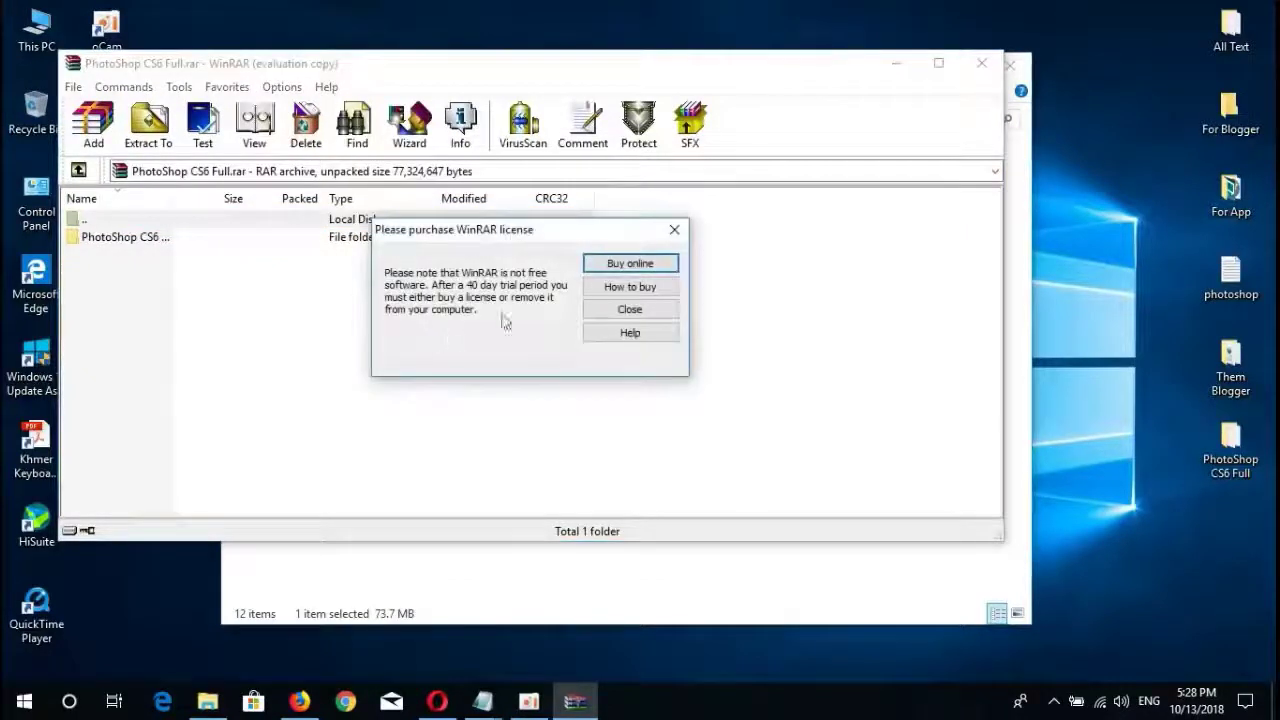
{"action": "left_click", "coordinate": [628, 311]}
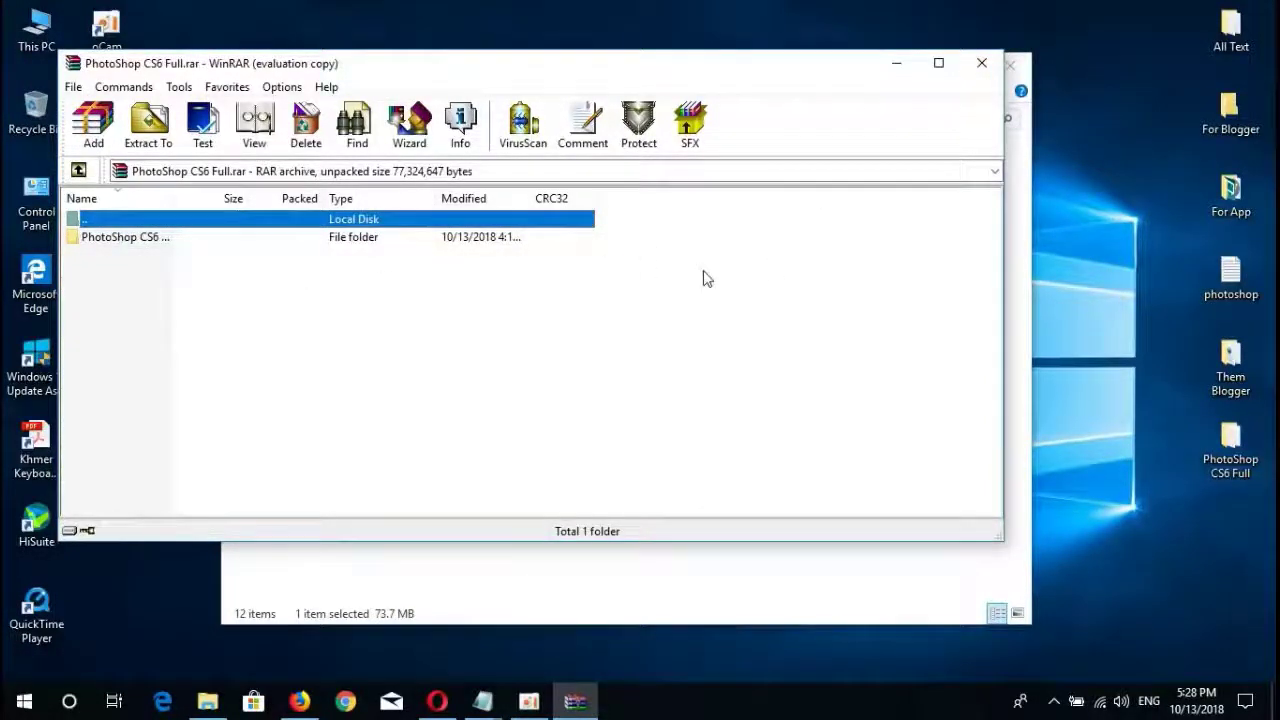
{"action": "left_click", "coordinate": [983, 64]}
{"action": "left_click", "coordinate": [1012, 64]}
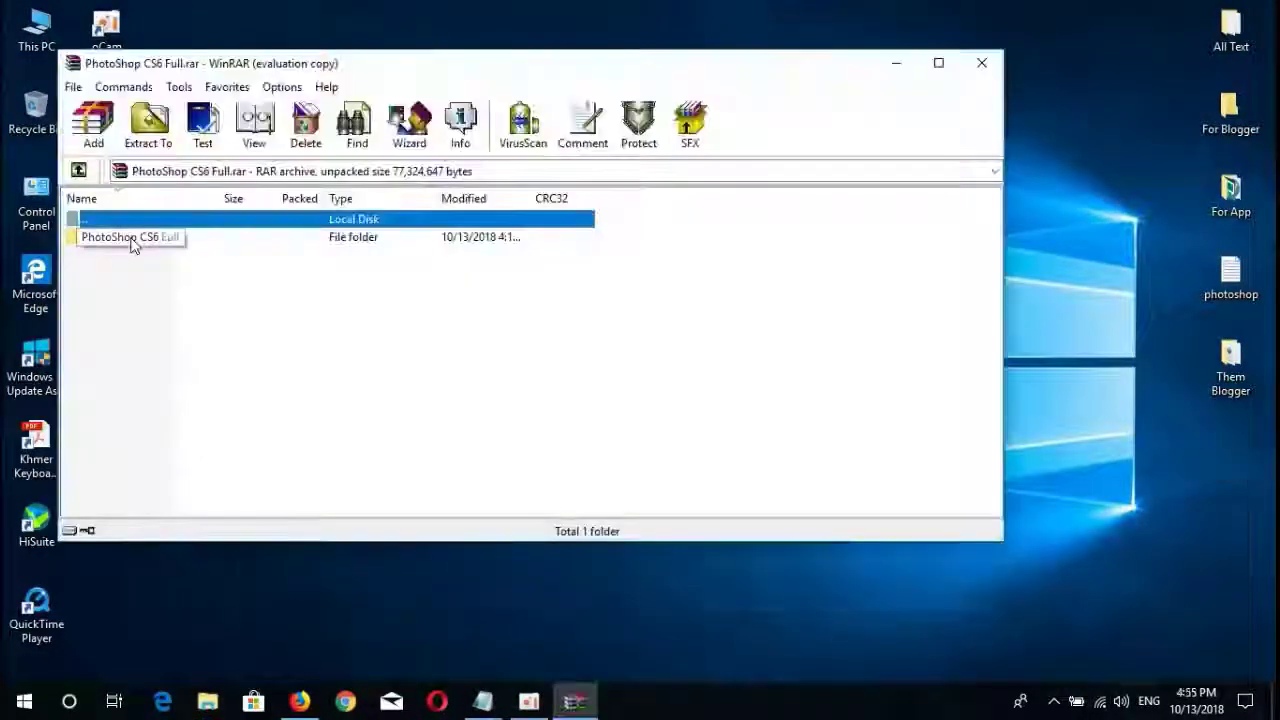
{"action": "left_click_drag", "start_coordinate": [133, 245], "coordinate": [614, 576]}
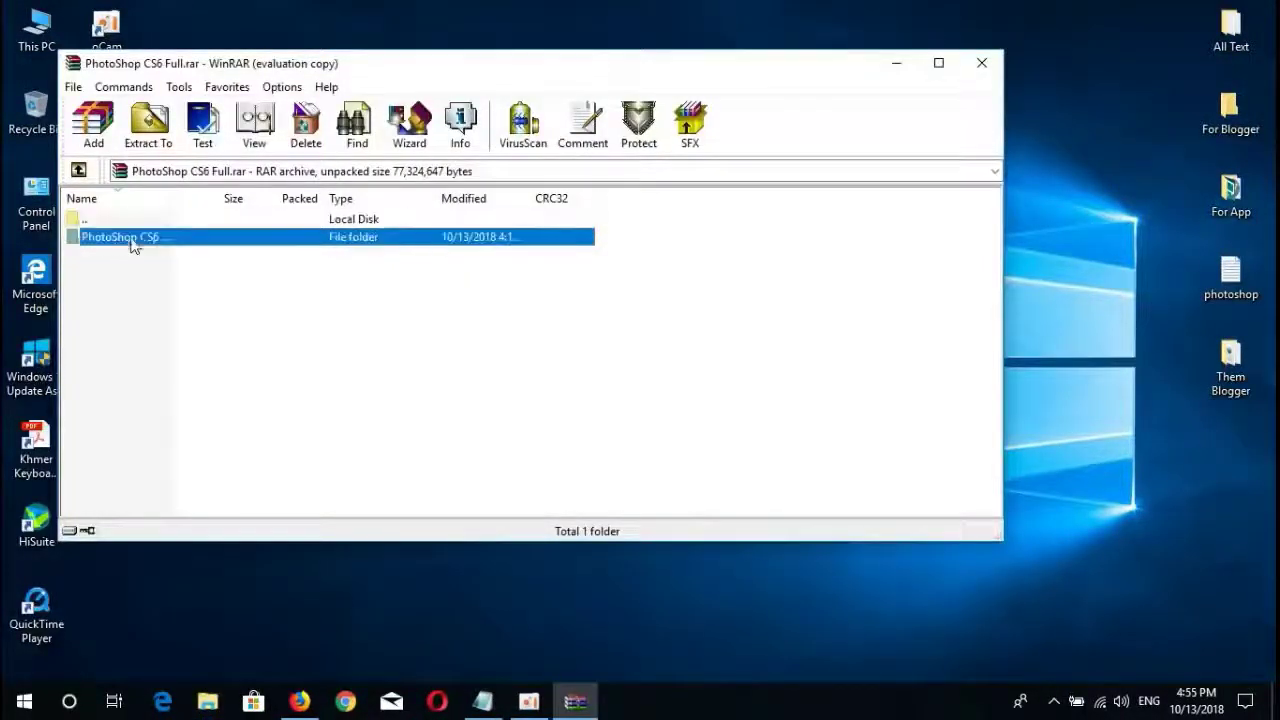
{"action": "left_click", "coordinate": [981, 62]}
- Run setup from the PhotoShop CS6 Full folder as administrator, with English as the language
{"action": "double_click", "coordinate": [597, 522]}
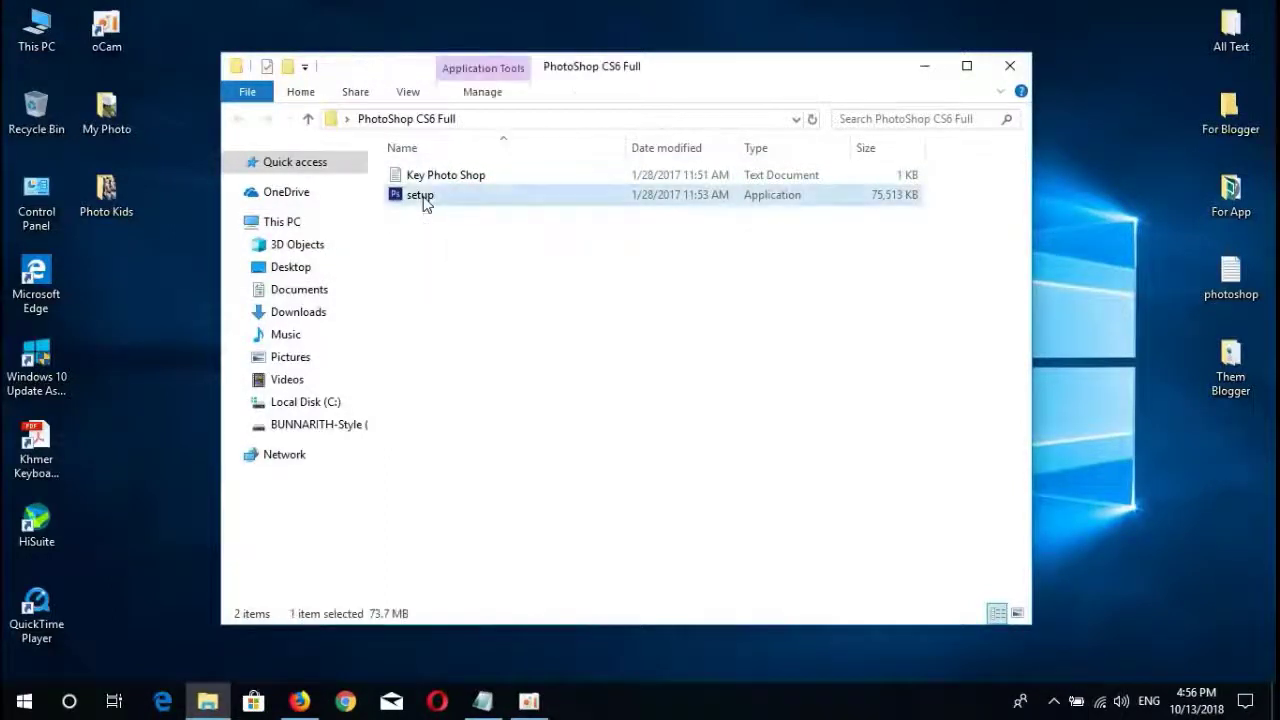
{"action": "right_click", "coordinate": [424, 200]}
{"action": "left_click", "coordinate": [463, 233]}
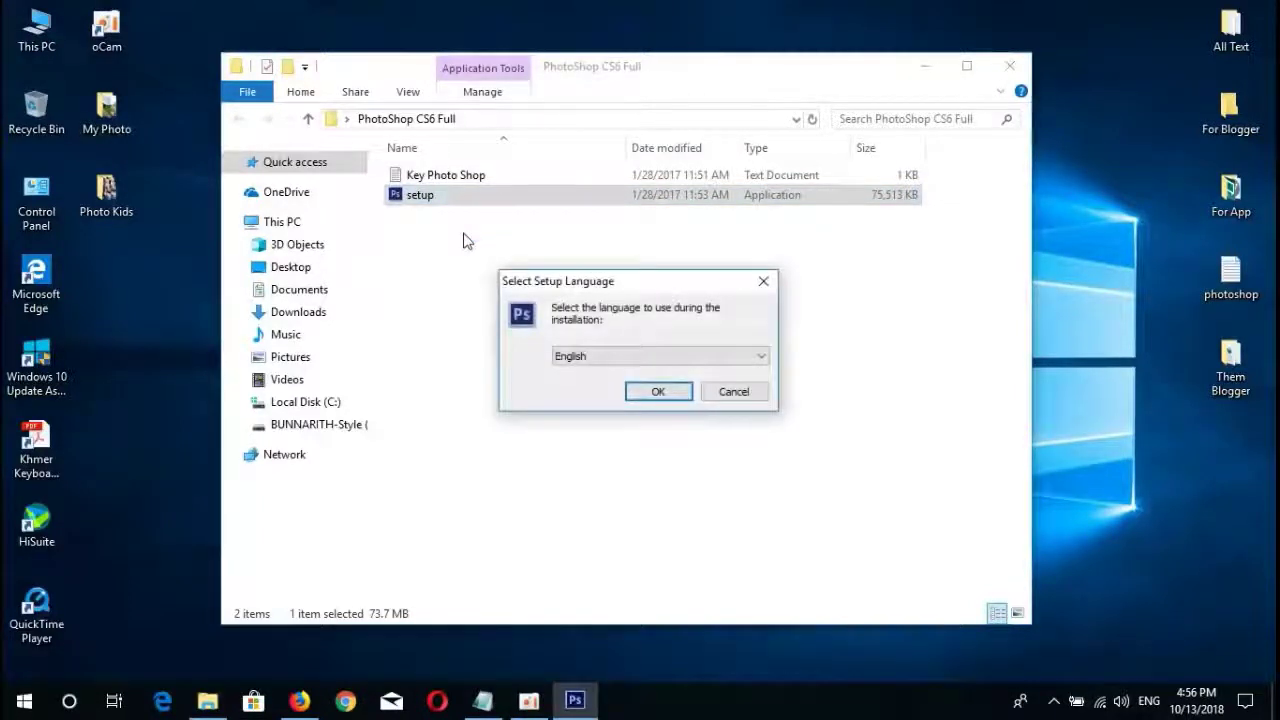
{"action": "left_click", "coordinate": [762, 358]}
{"action": "left_click", "coordinate": [762, 358]}
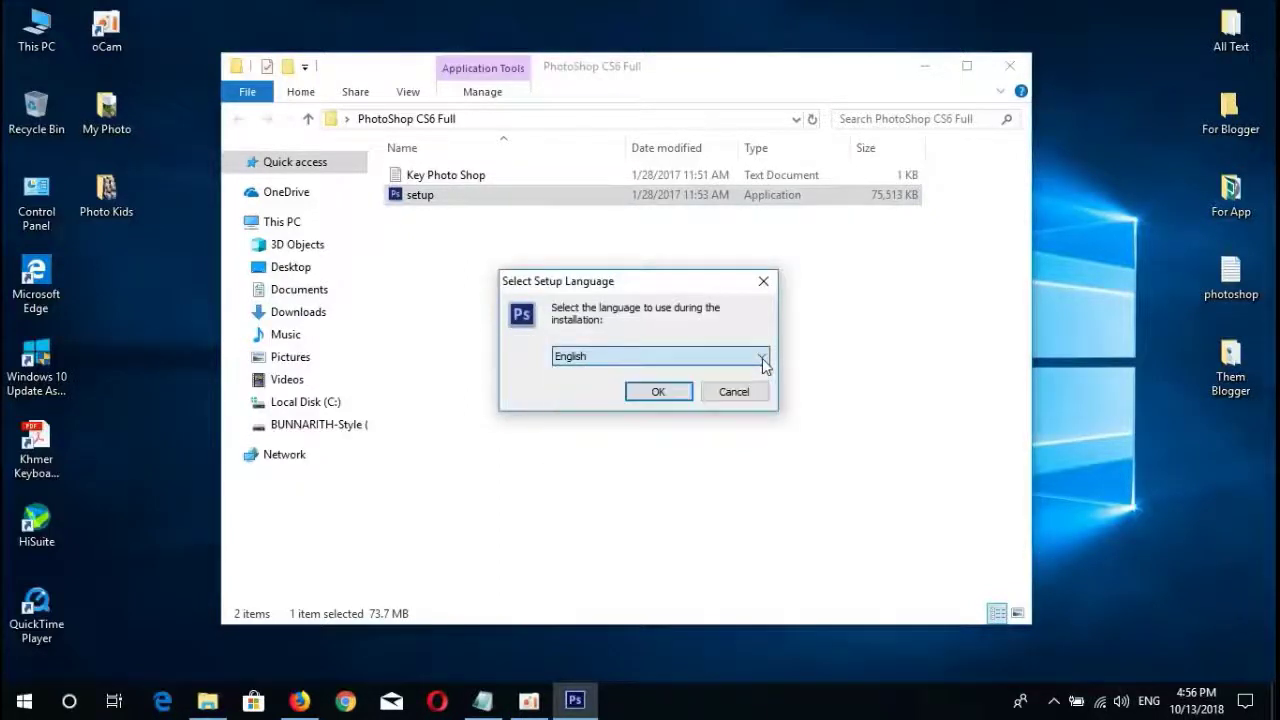
{"action": "left_click", "coordinate": [657, 393]}
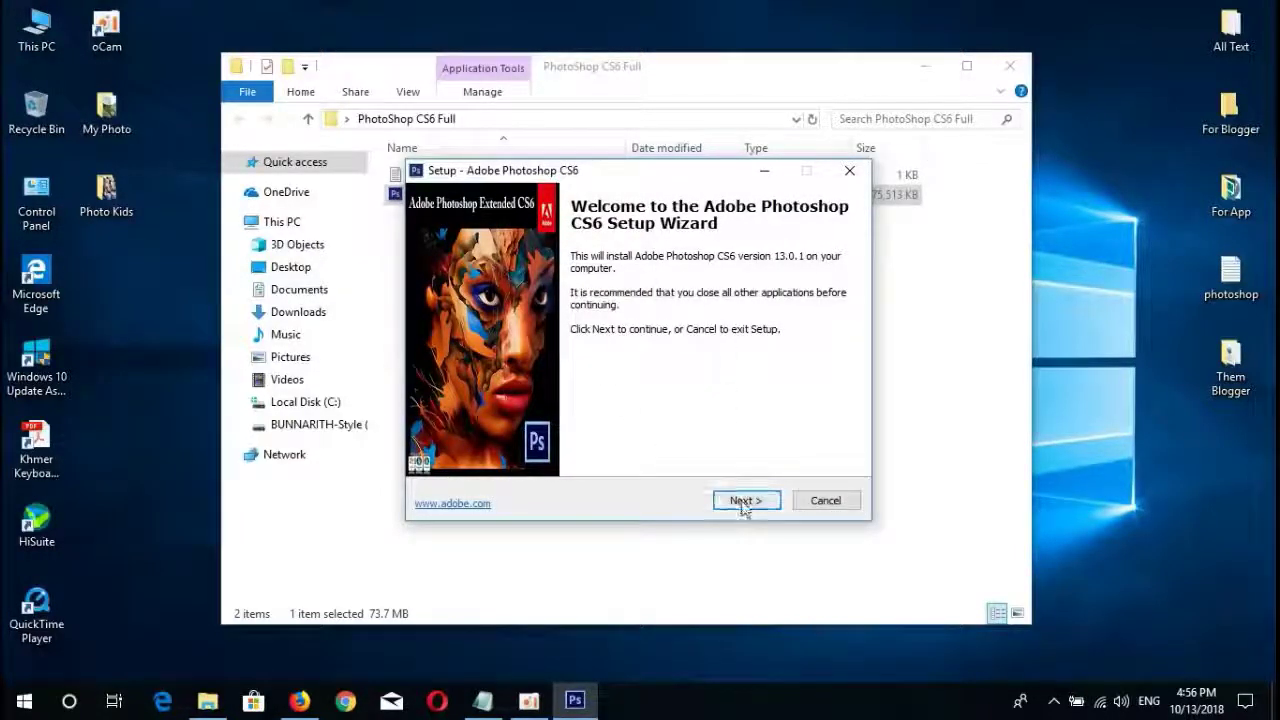
- Accept the license agreement and install into the existing default Photoshop CS6 folder
{"action": "left_click", "coordinate": [745, 503]}
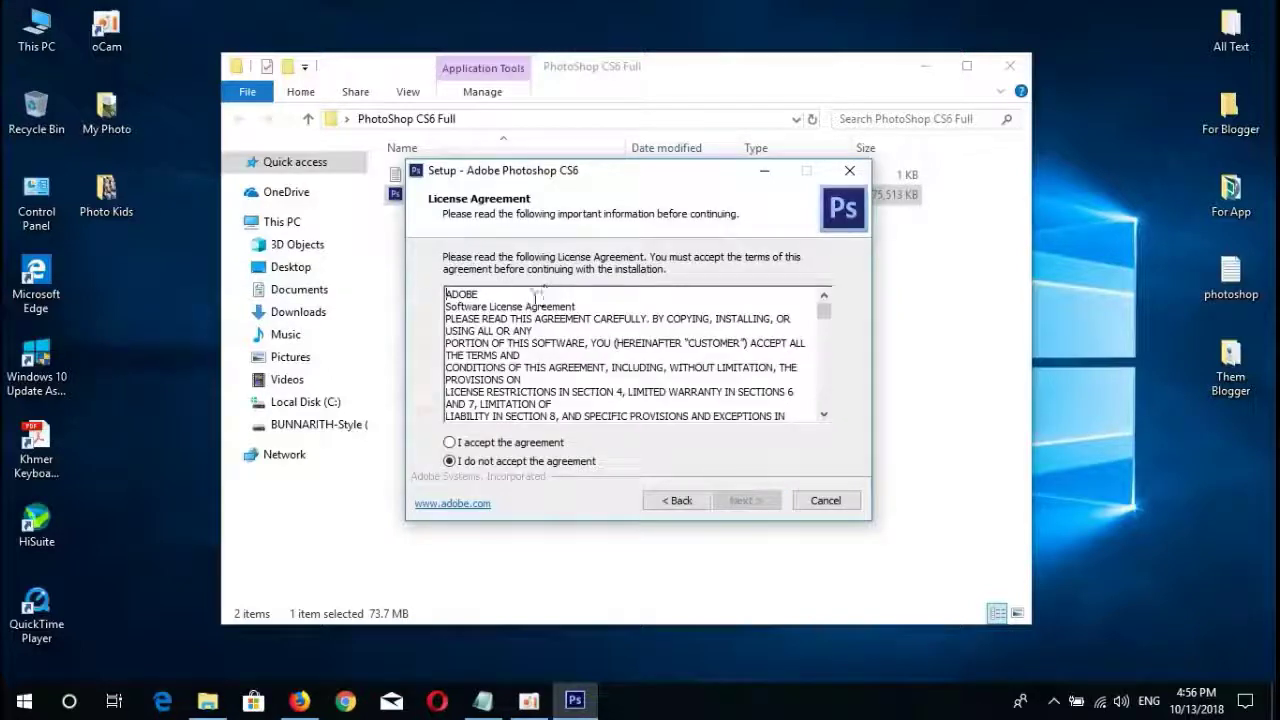
{"action": "left_click", "coordinate": [452, 443]}
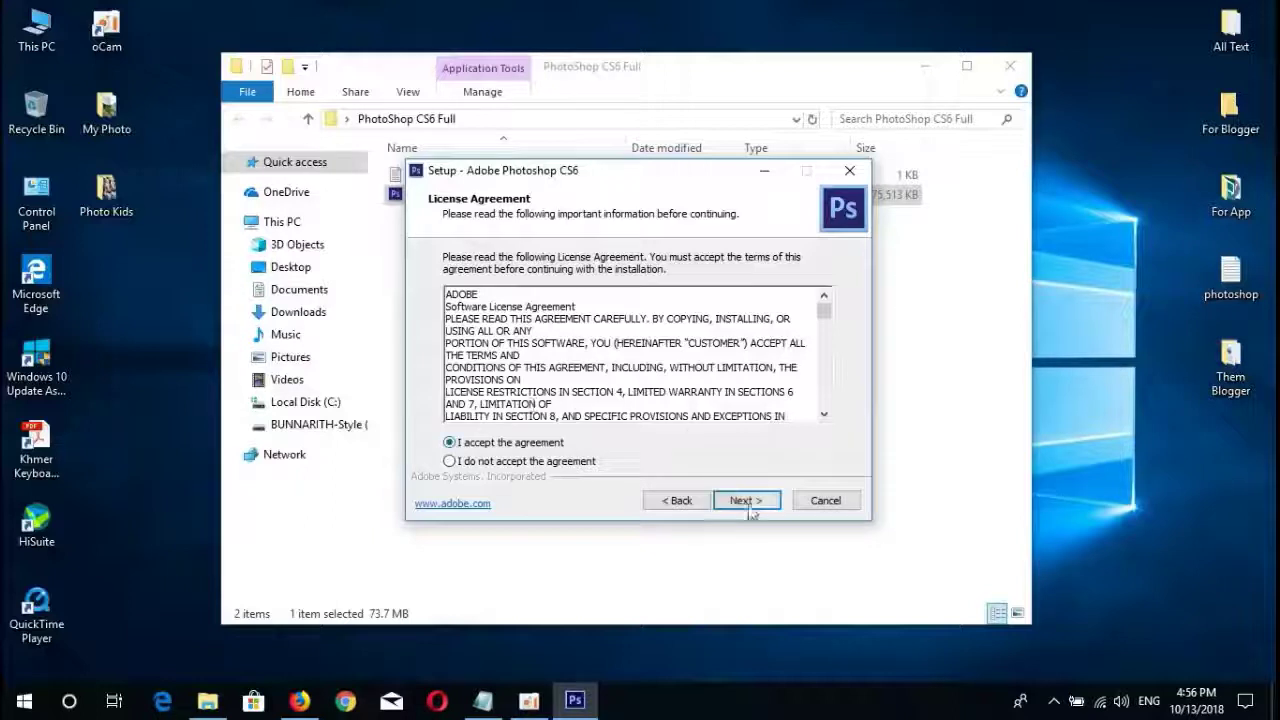
{"action": "left_click", "coordinate": [740, 503]}
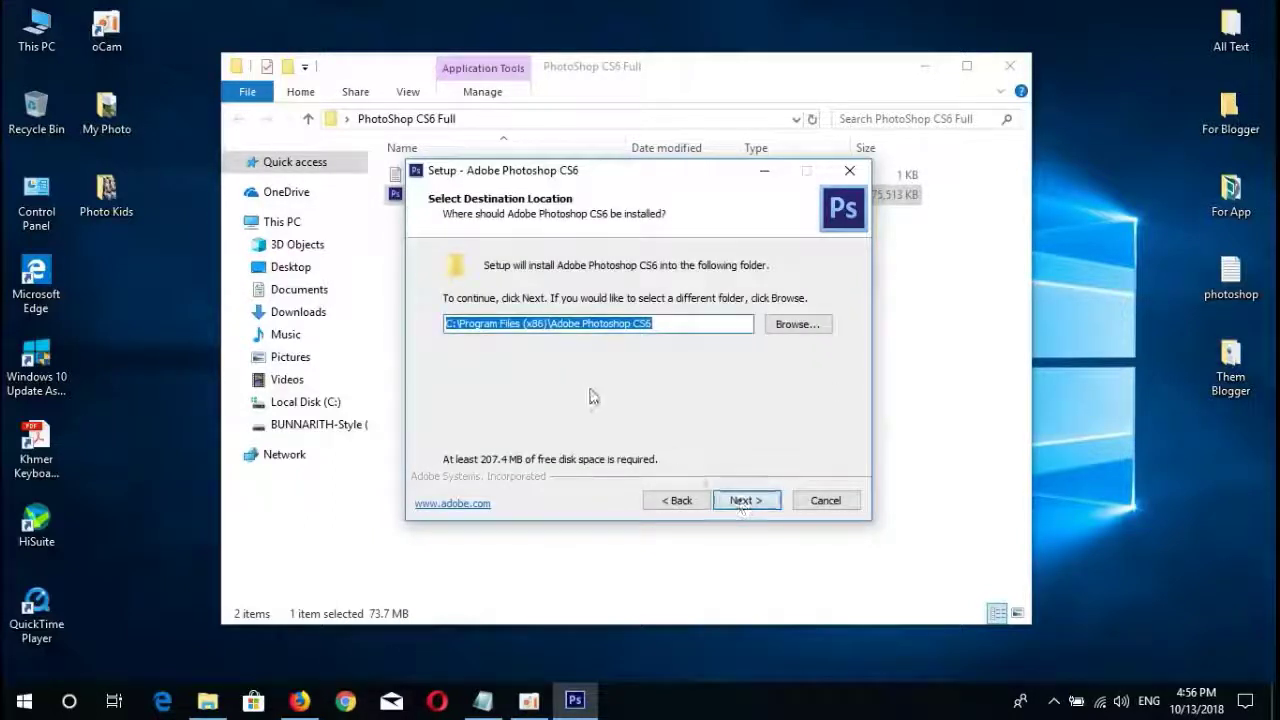
{"action": "left_click", "coordinate": [745, 500]}
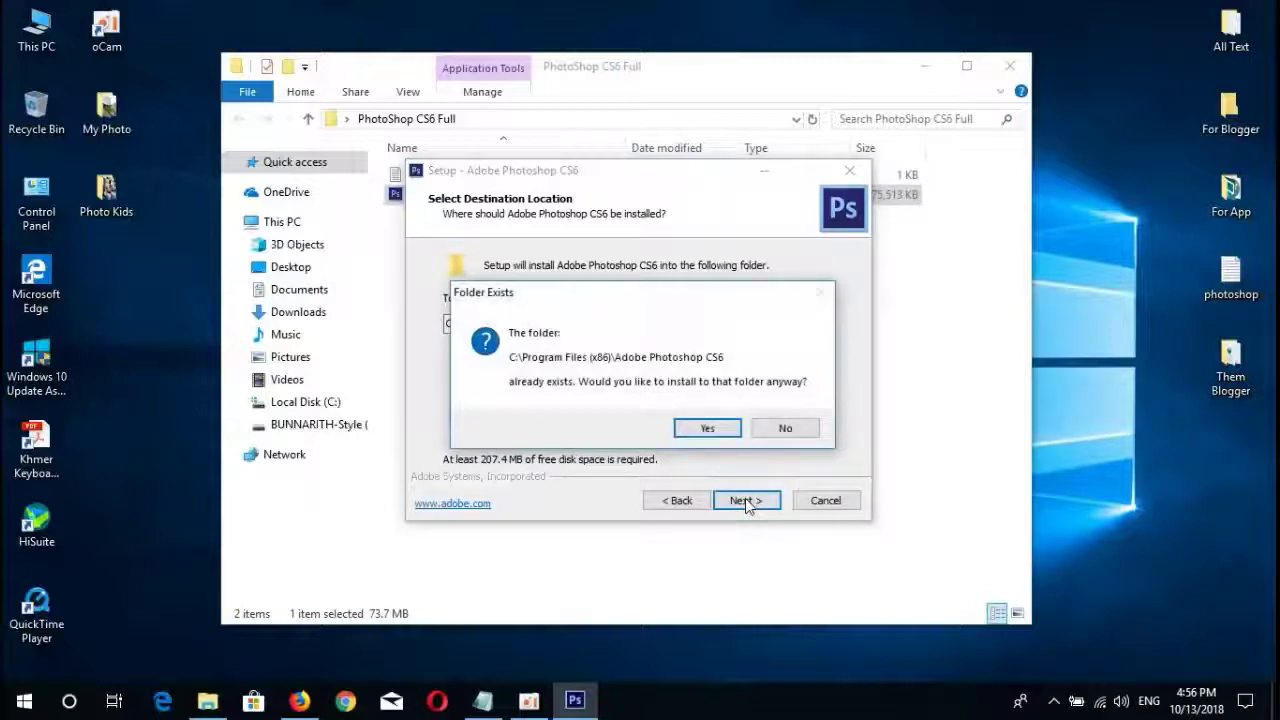
{"action": "left_click", "coordinate": [697, 428]}
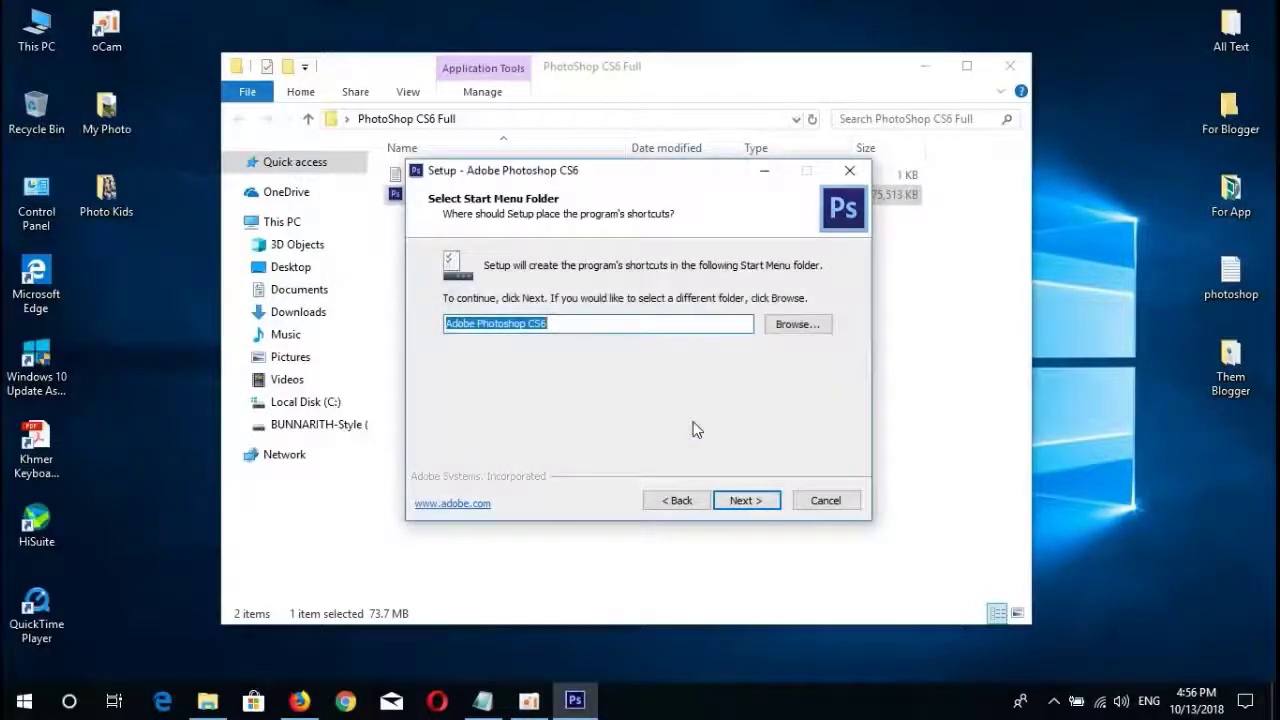
- Keep the default Start Menu folder, add a desktop icon, and focus the License Key field
{"action": "left_click", "coordinate": [738, 506]}
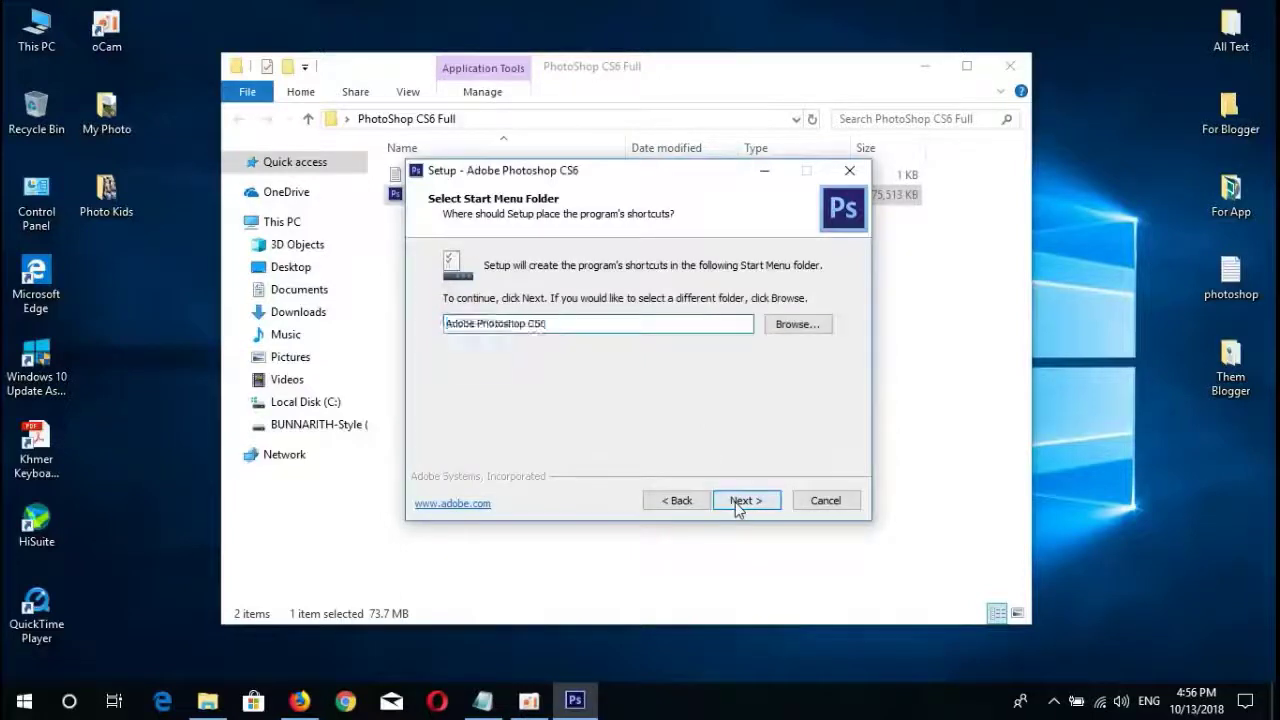
{"action": "left_click", "coordinate": [455, 317]}
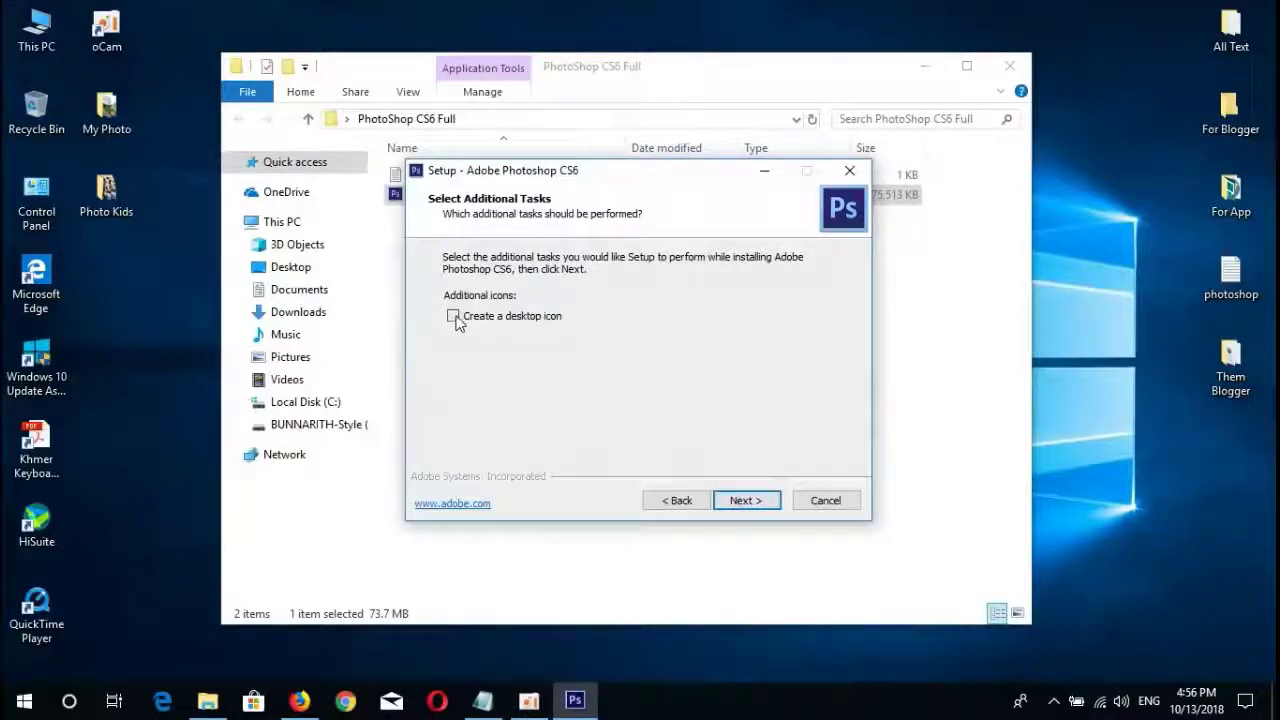
{"action": "left_click", "coordinate": [745, 501]}
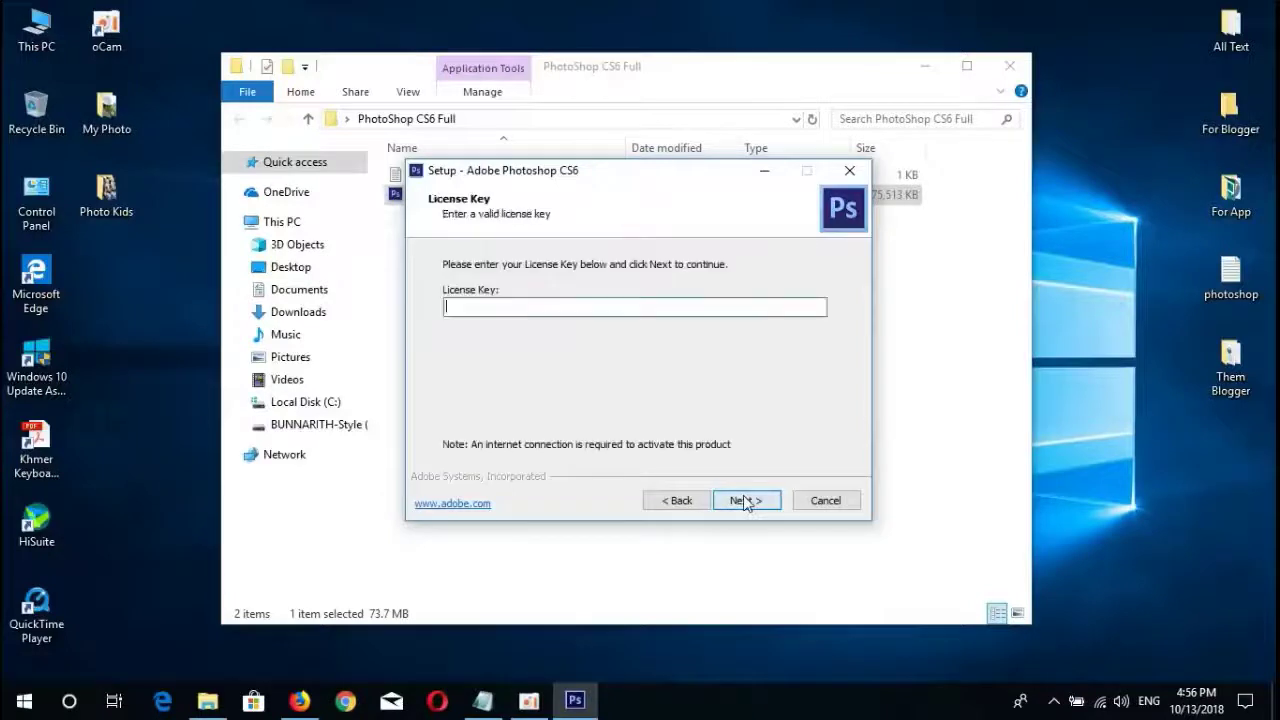
{"action": "left_click", "coordinate": [517, 304]}
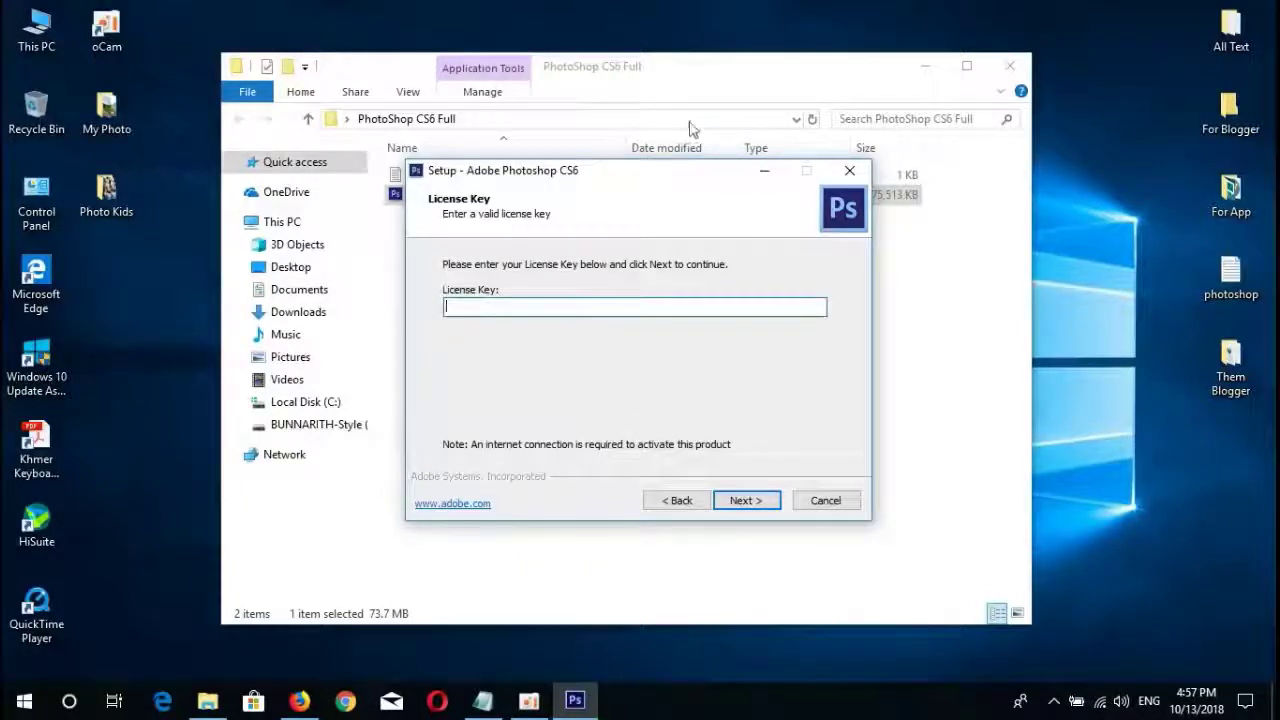
- Copy the serial key from the Key Photo Shop text file and return to the setup
{"action": "left_click", "coordinate": [712, 78]}
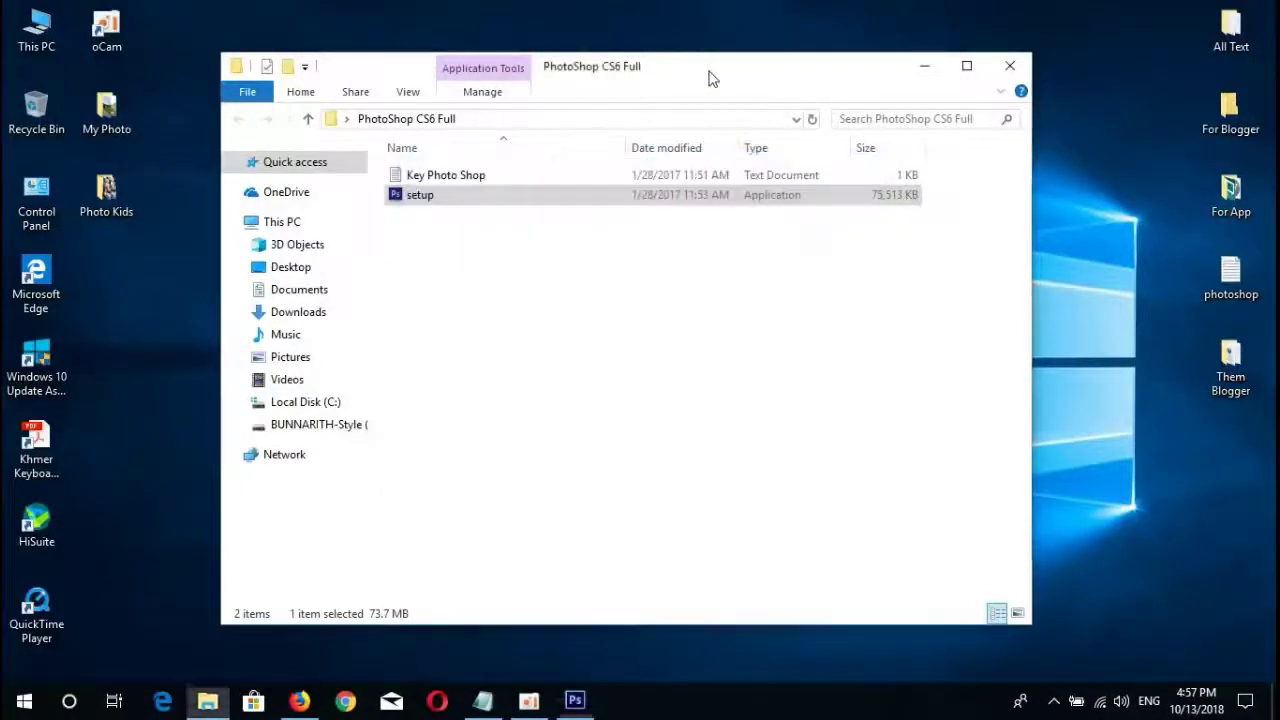
{"action": "double_click", "coordinate": [436, 176]}
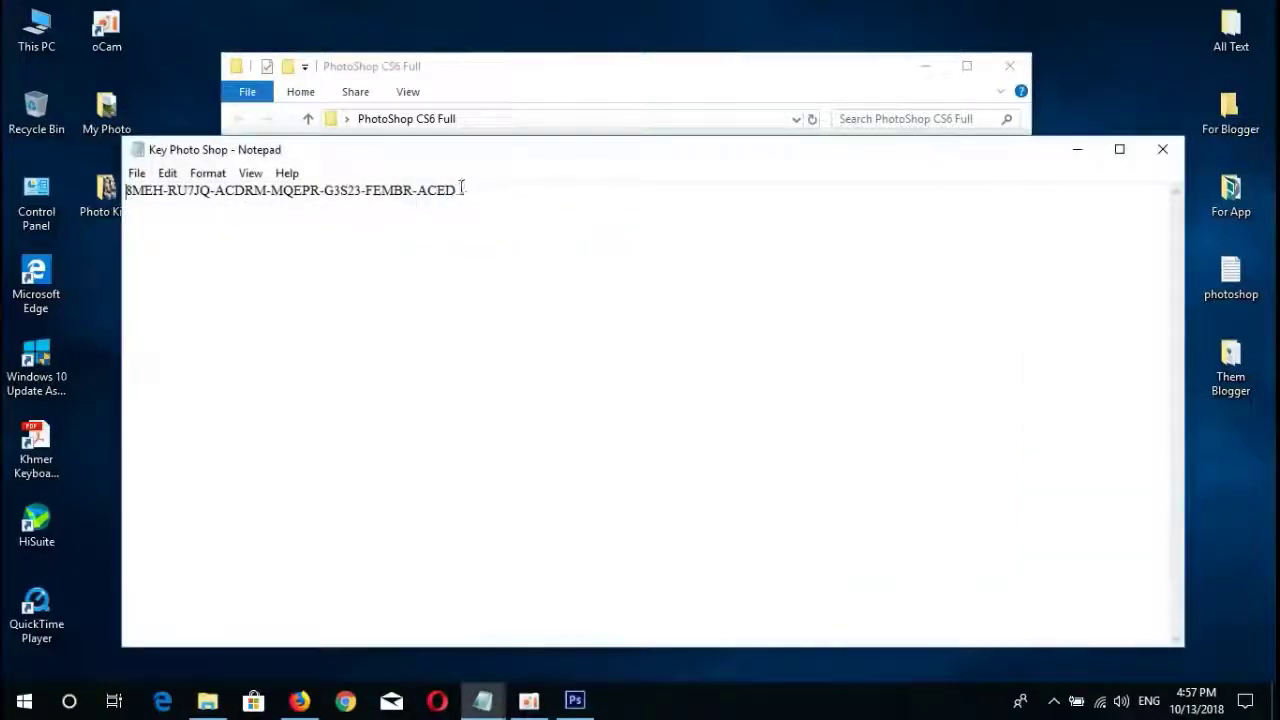
{"action": "left_click_drag", "start_coordinate": [459, 190], "coordinate": [126, 191]}
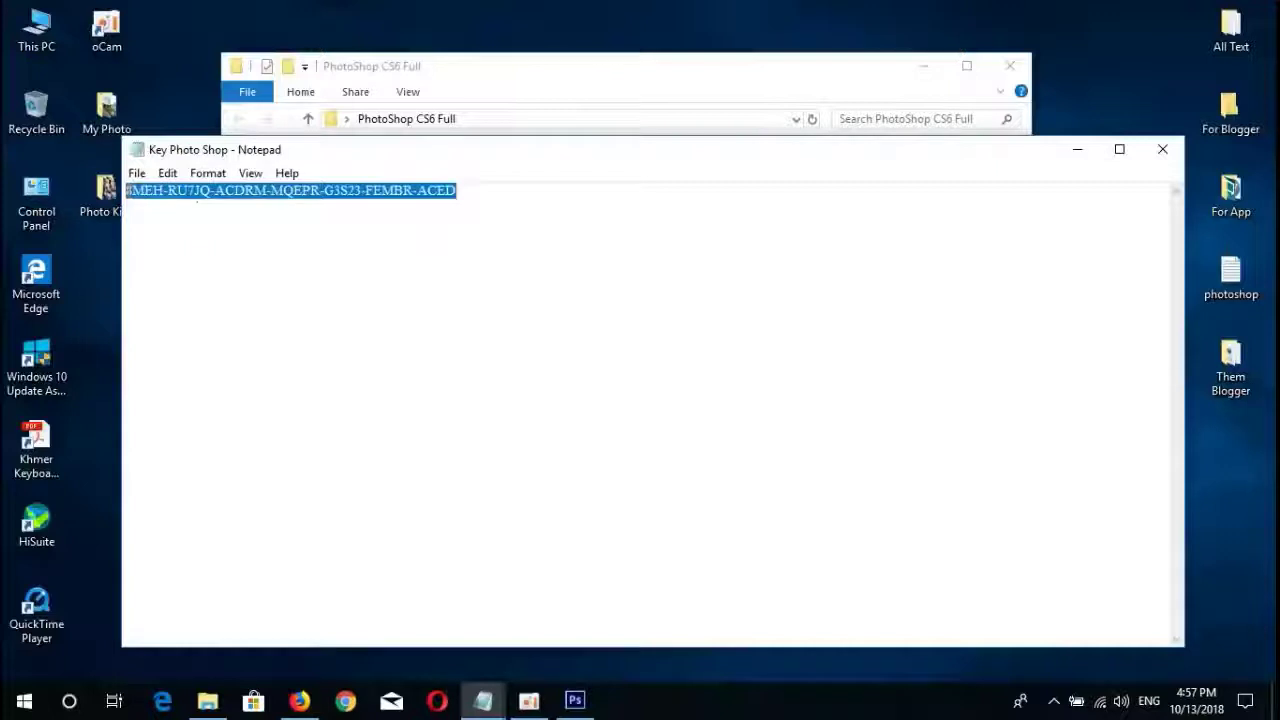
{"action": "left_click", "coordinate": [1162, 147]}
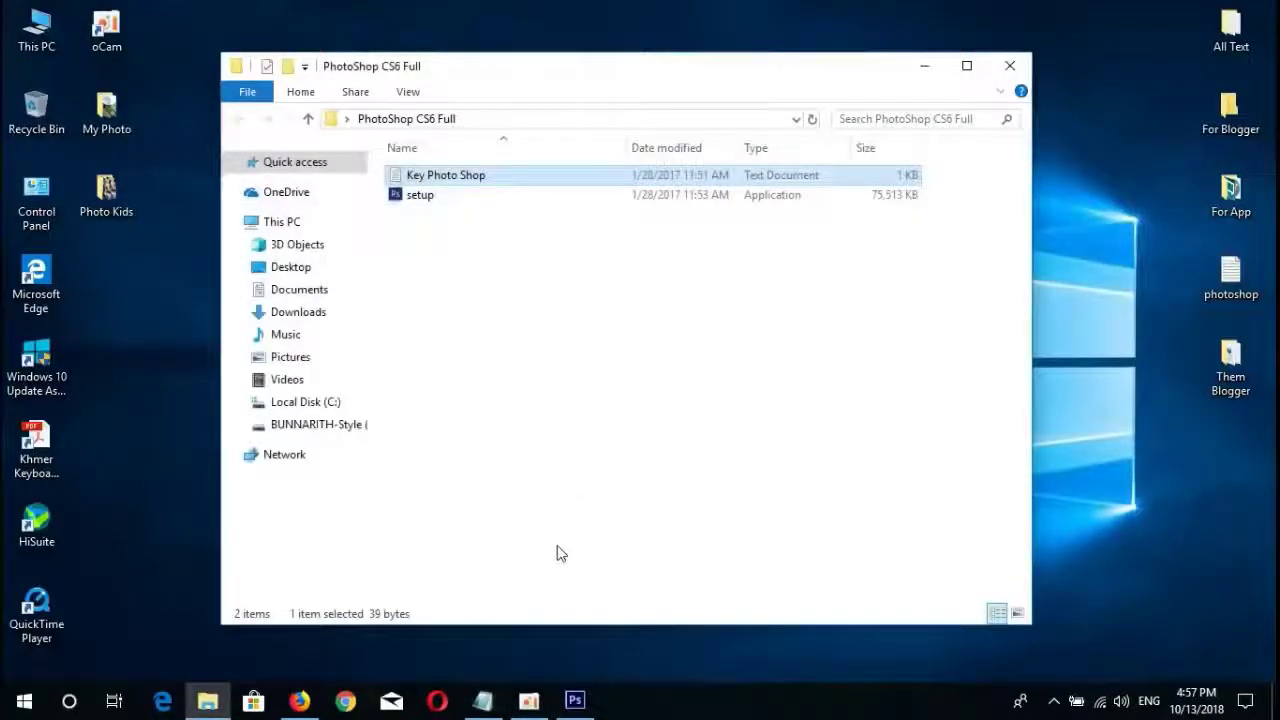
{"action": "left_click", "coordinate": [575, 702]}
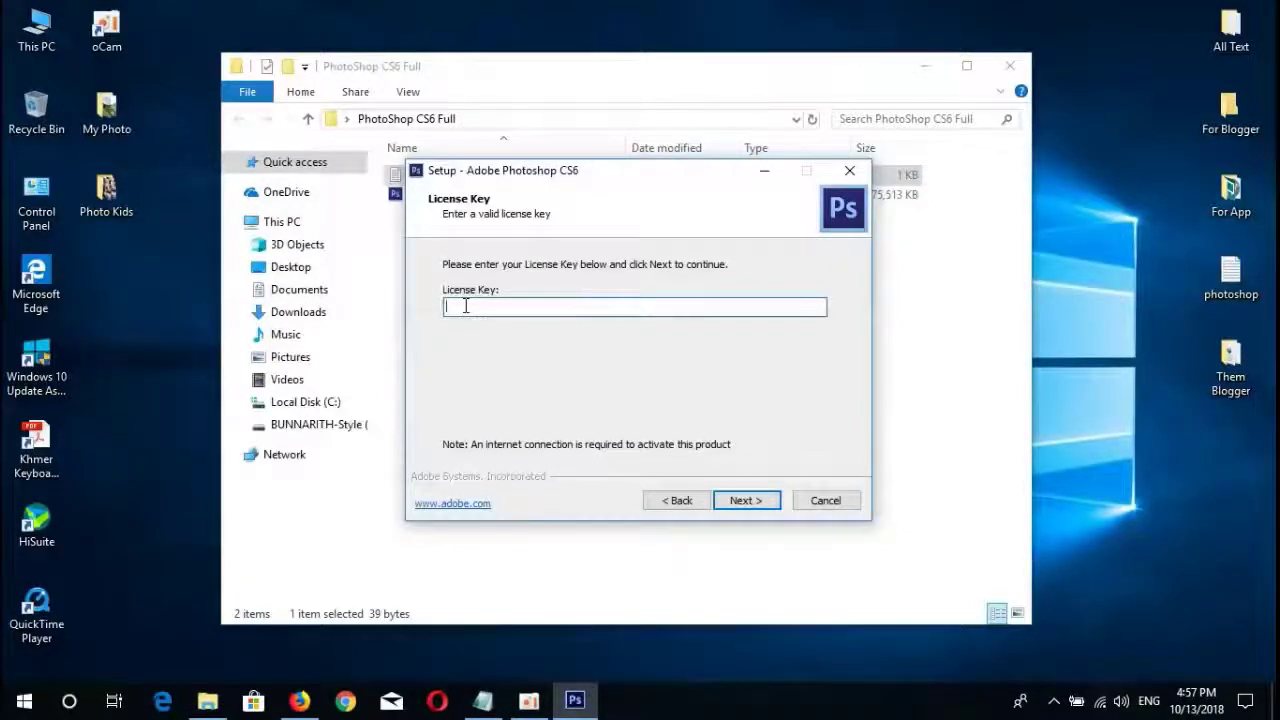
- Paste the license key, install Photoshop CS6, and close the finished setup wizard
{"action": "key", "text": "ctrl+v"}
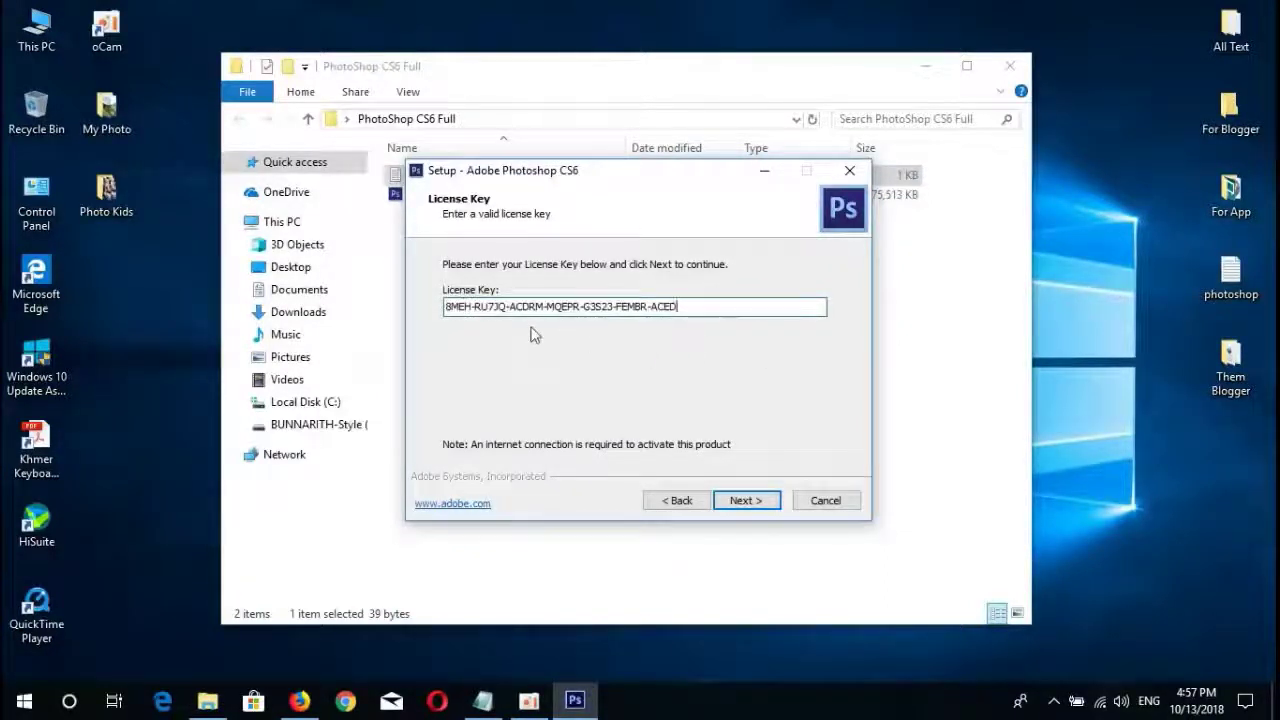
{"action": "left_click", "coordinate": [746, 500]}
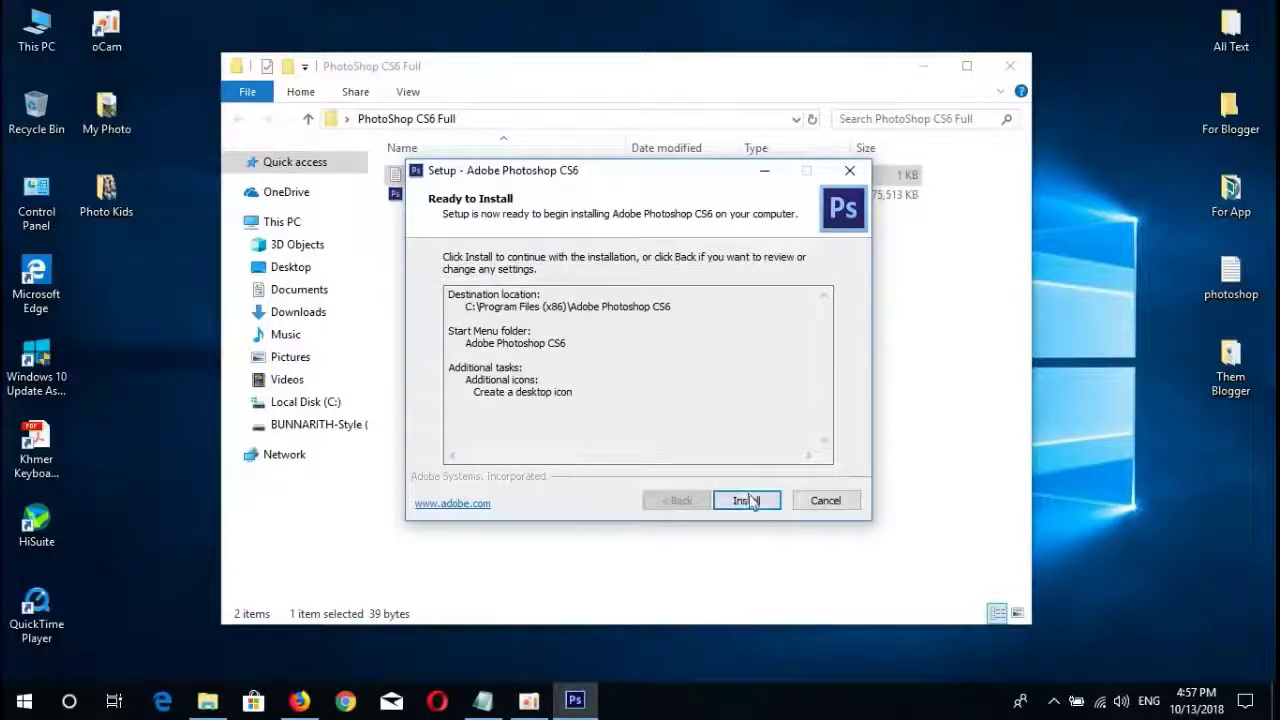
{"action": "left_click", "coordinate": [749, 500]}
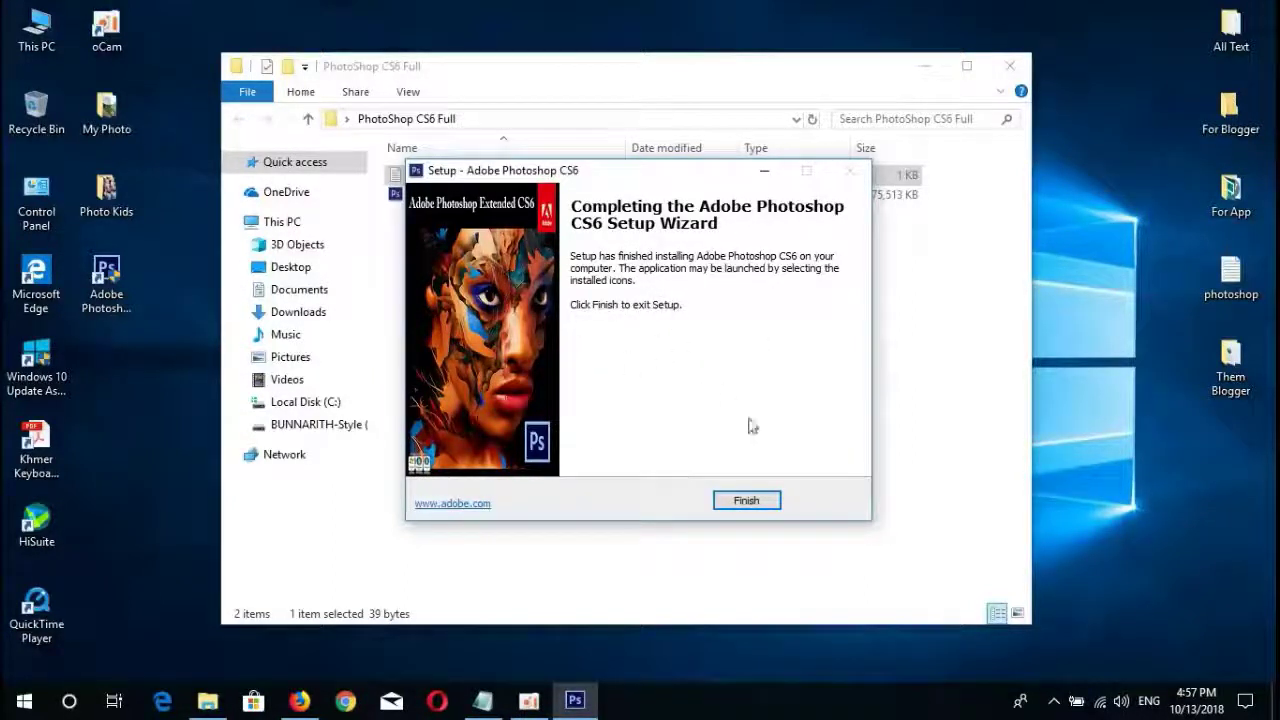
{"action": "left_click", "coordinate": [750, 501]}
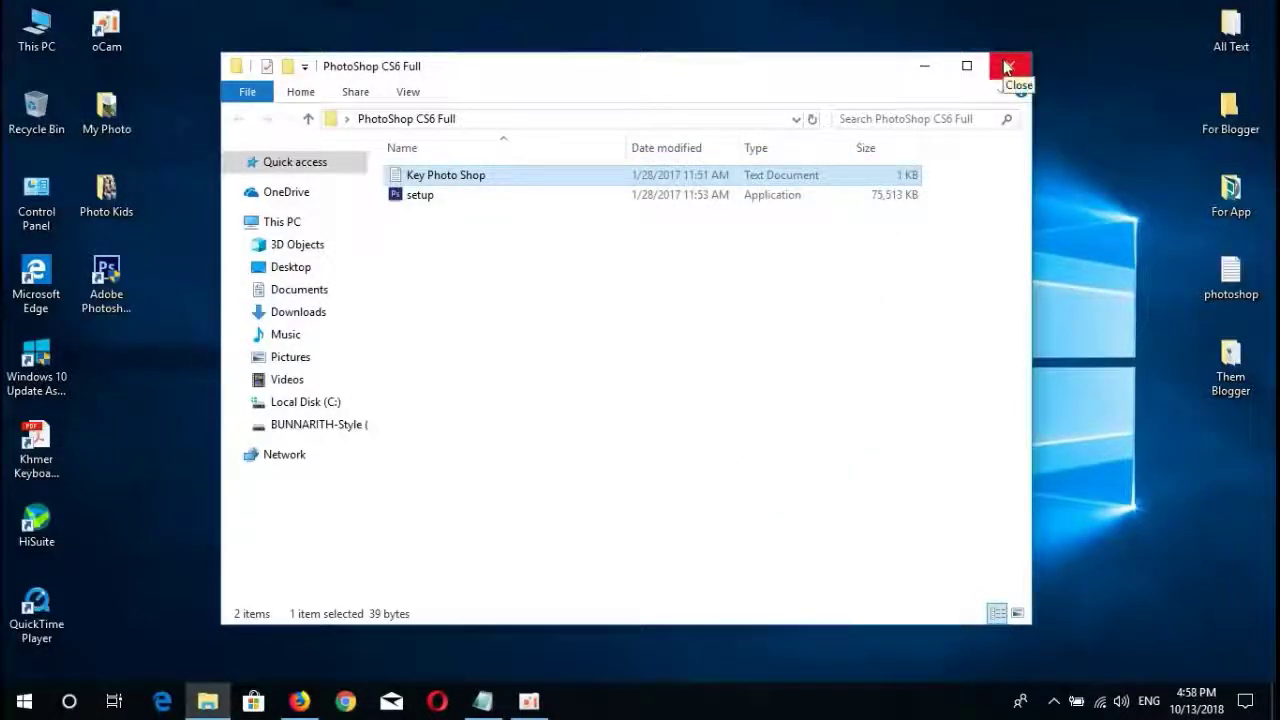
- Close the folder, move PhotoShop CS6 Full to the right column, and launch the Photoshop CS6 shortcut
{"action": "left_click", "coordinate": [1007, 66]}
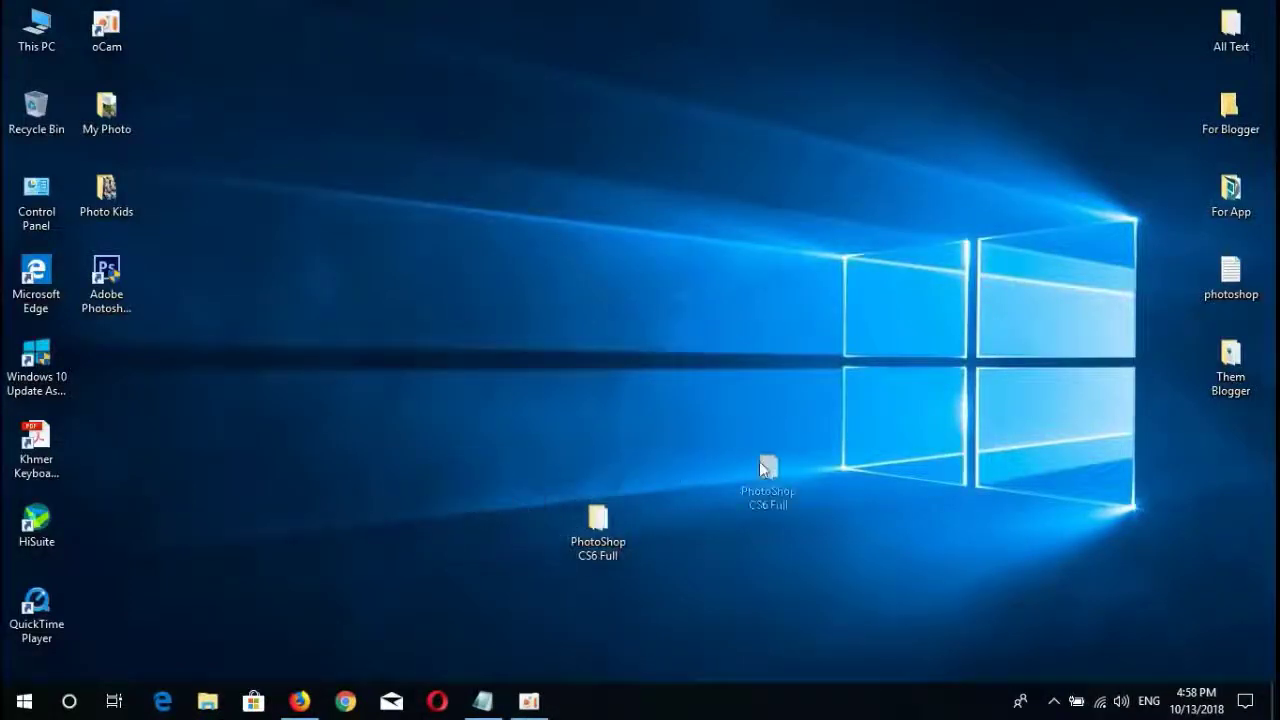
{"action": "left_click_drag", "start_coordinate": [592, 520], "coordinate": [1226, 440]}
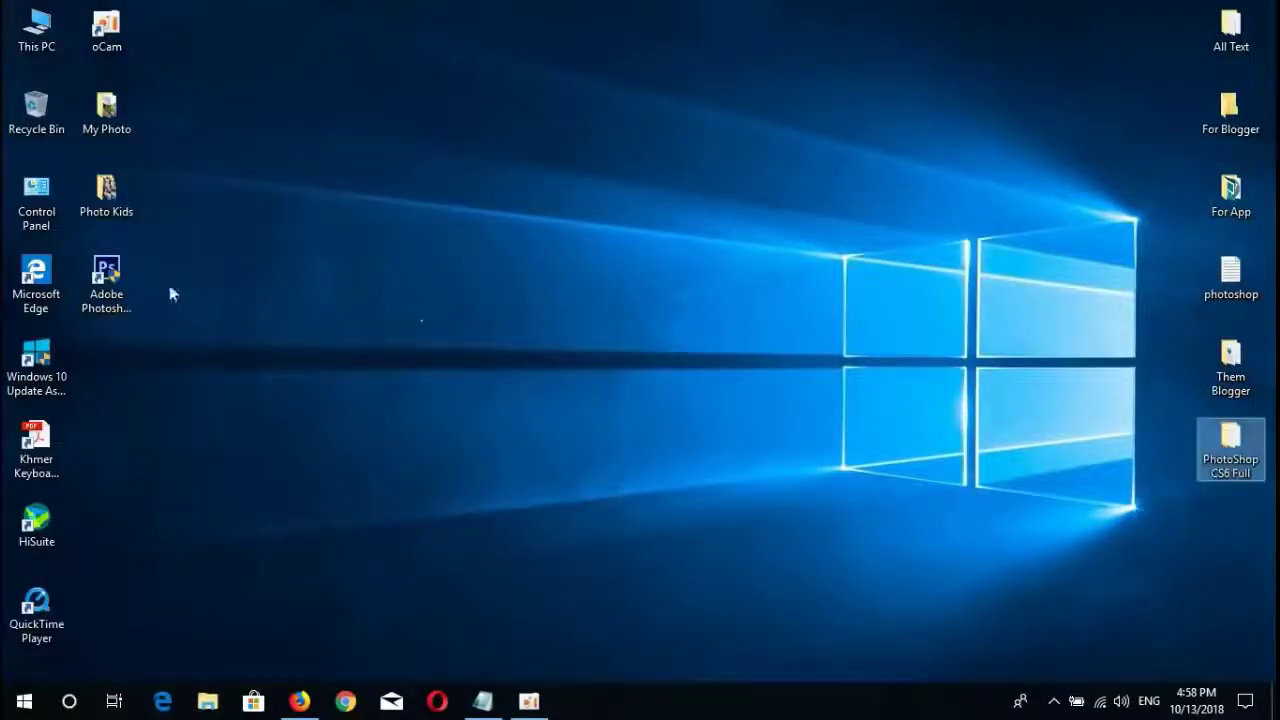
{"action": "left_click", "coordinate": [106, 272]}
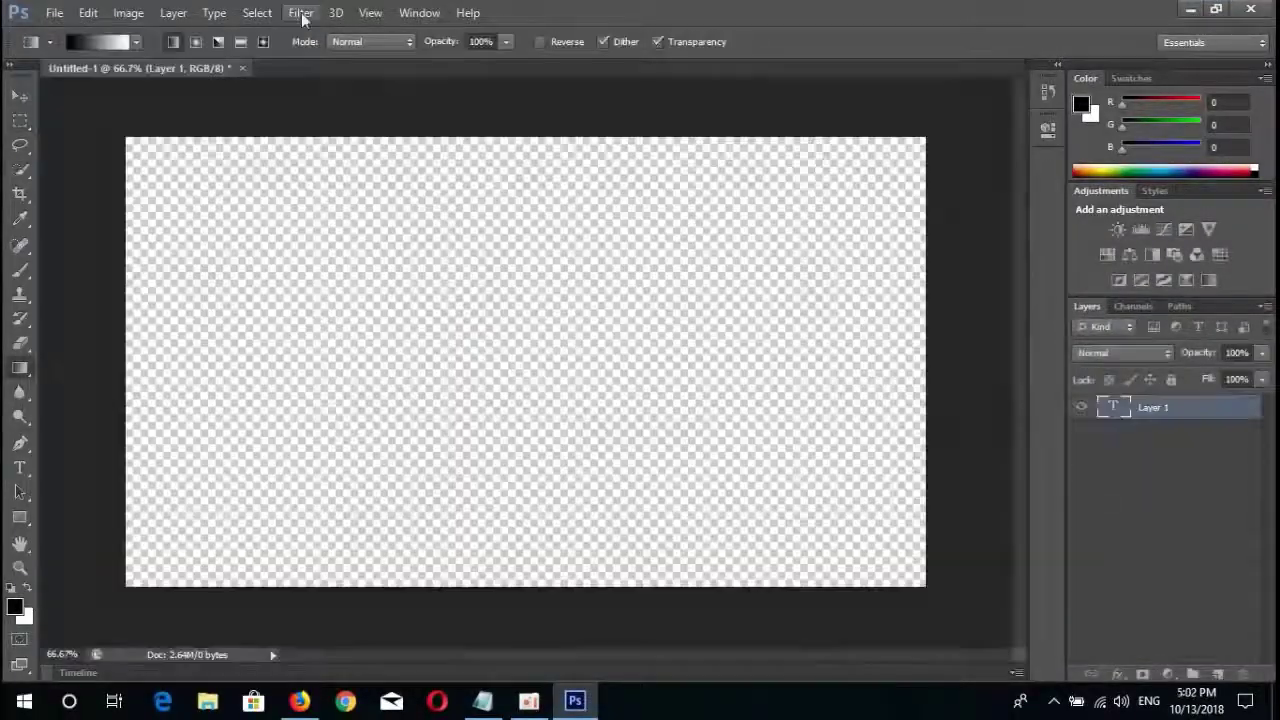
- Check the version in Help > About Photoshop, then open the Adobe Product Improvement Program settings
{"action": "left_click", "coordinate": [470, 13]}
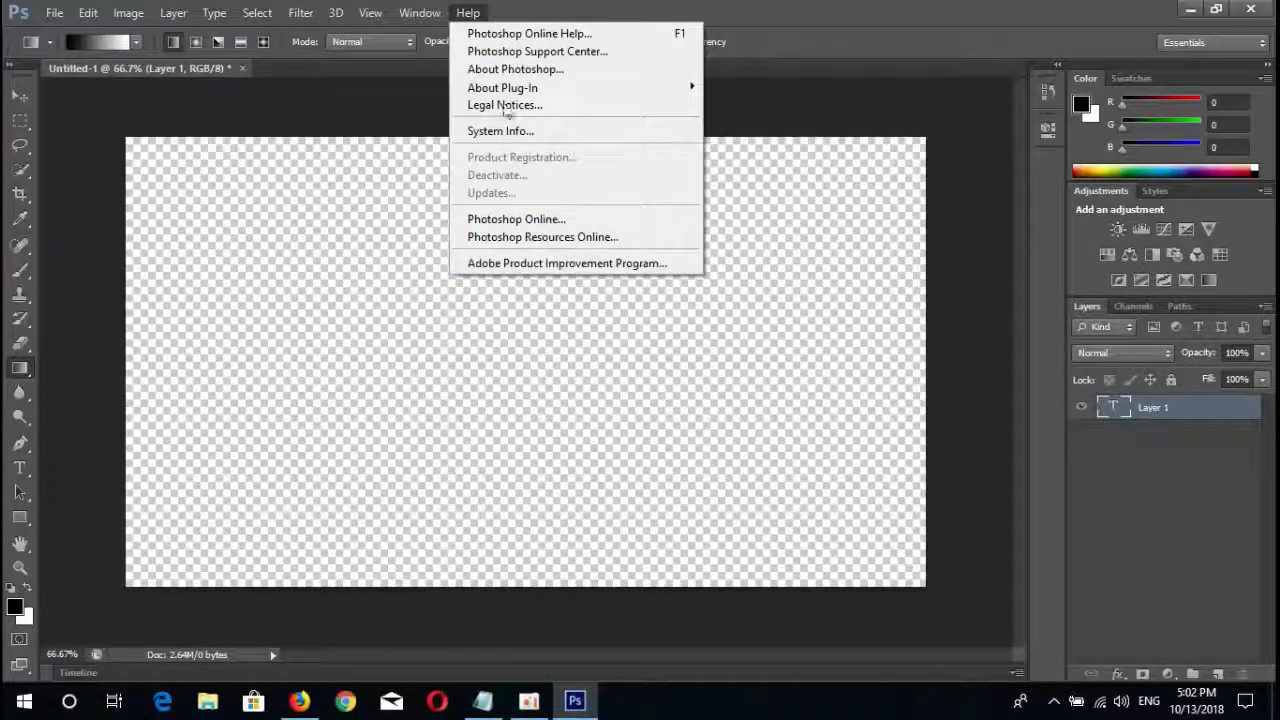
{"action": "mouse_move", "coordinate": [502, 88]}
{"action": "left_click", "coordinate": [519, 70]}
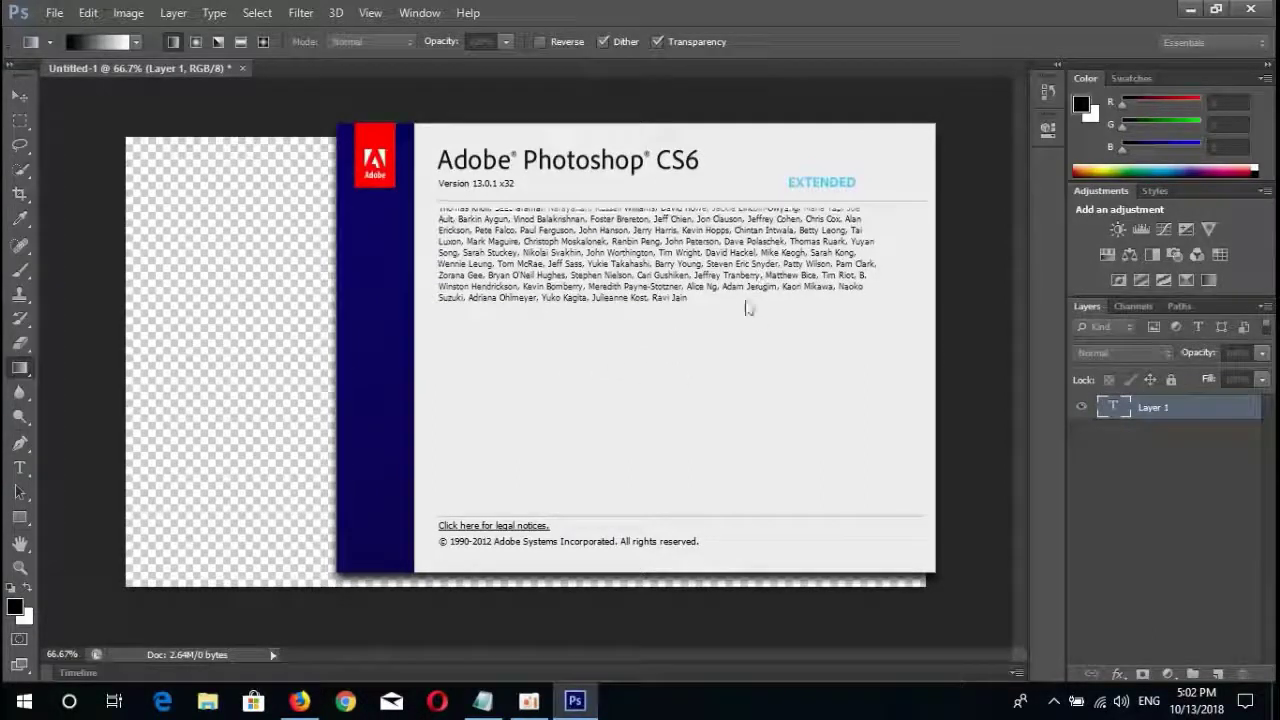
{"action": "left_click", "coordinate": [346, 303]}
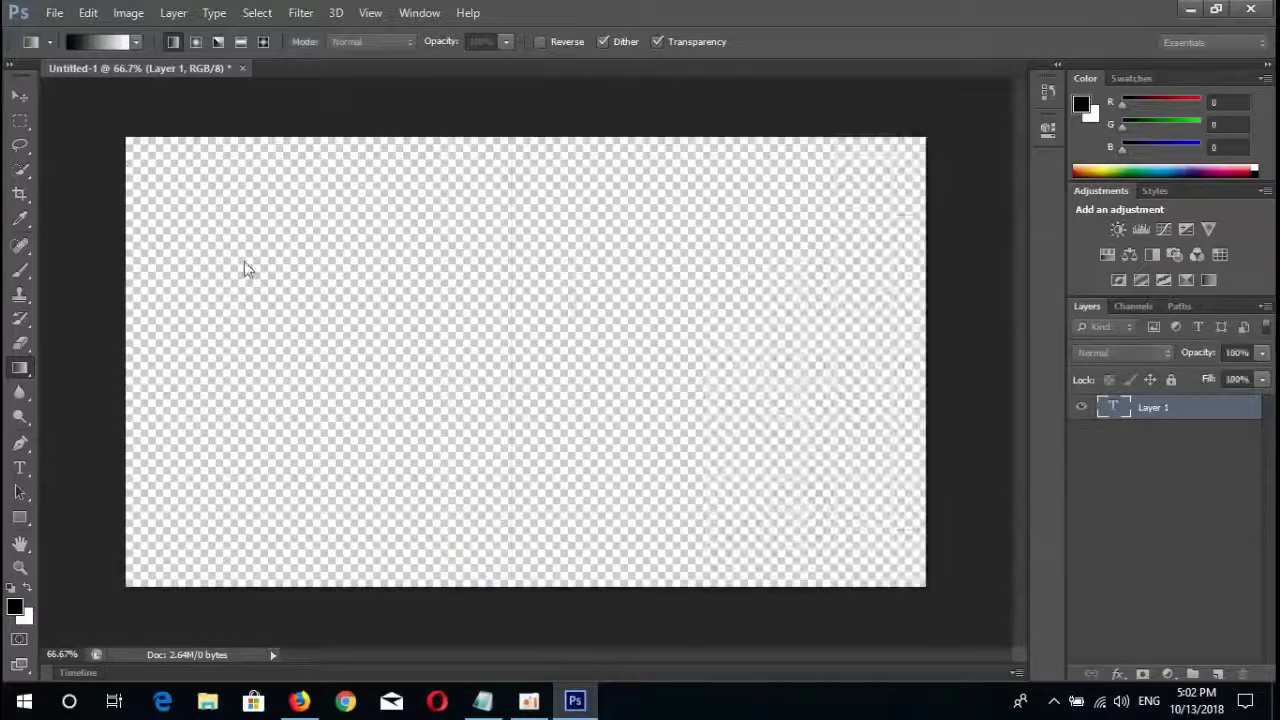
{"action": "left_click", "coordinate": [467, 12]}
{"action": "left_click", "coordinate": [510, 263]}
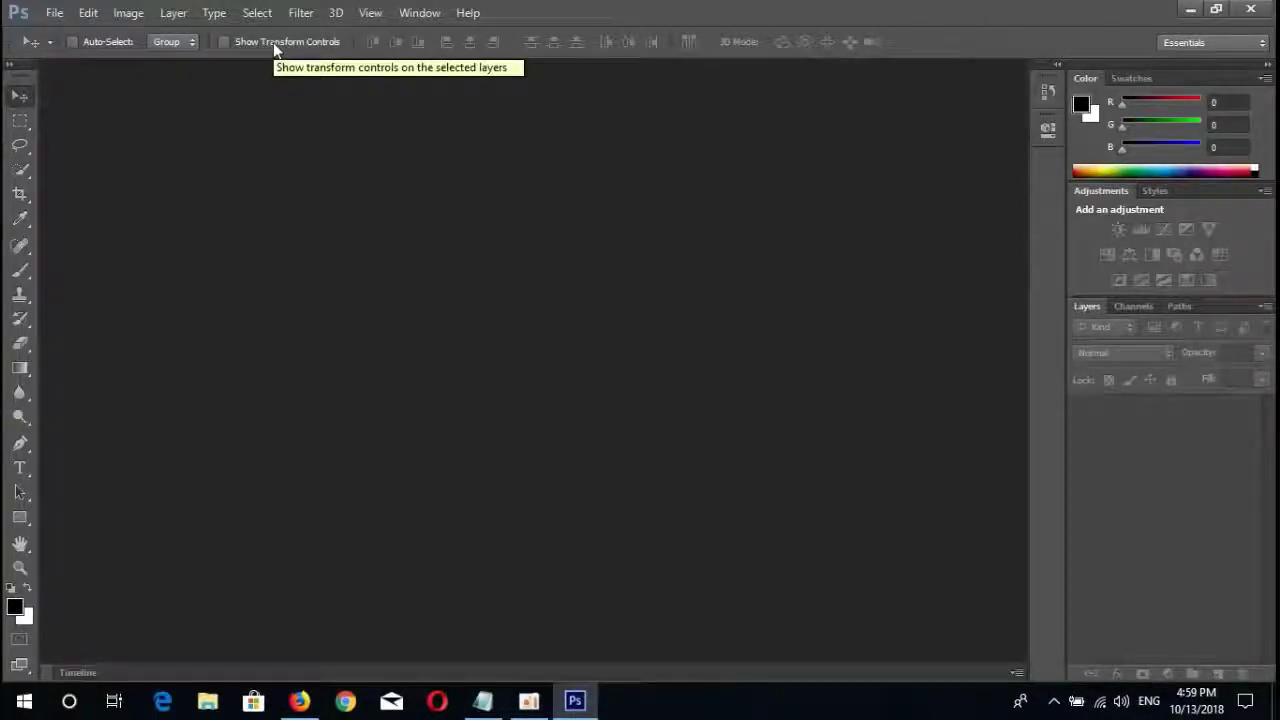
- Start a new document and set its size to 1280 × 720 pixels
{"action": "left_click", "coordinate": [52, 12]}
{"action": "left_click", "coordinate": [74, 35]}
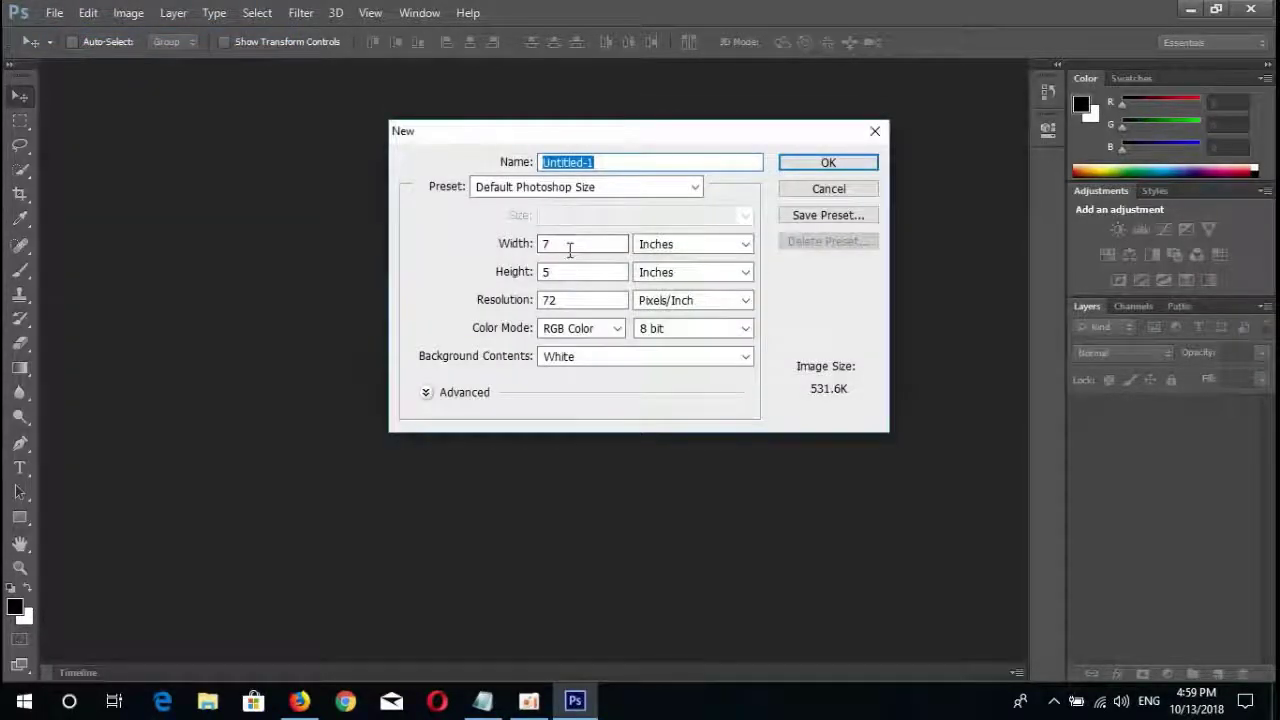
{"action": "left_click", "coordinate": [569, 249]}
{"action": "key", "text": "BackSpace"}
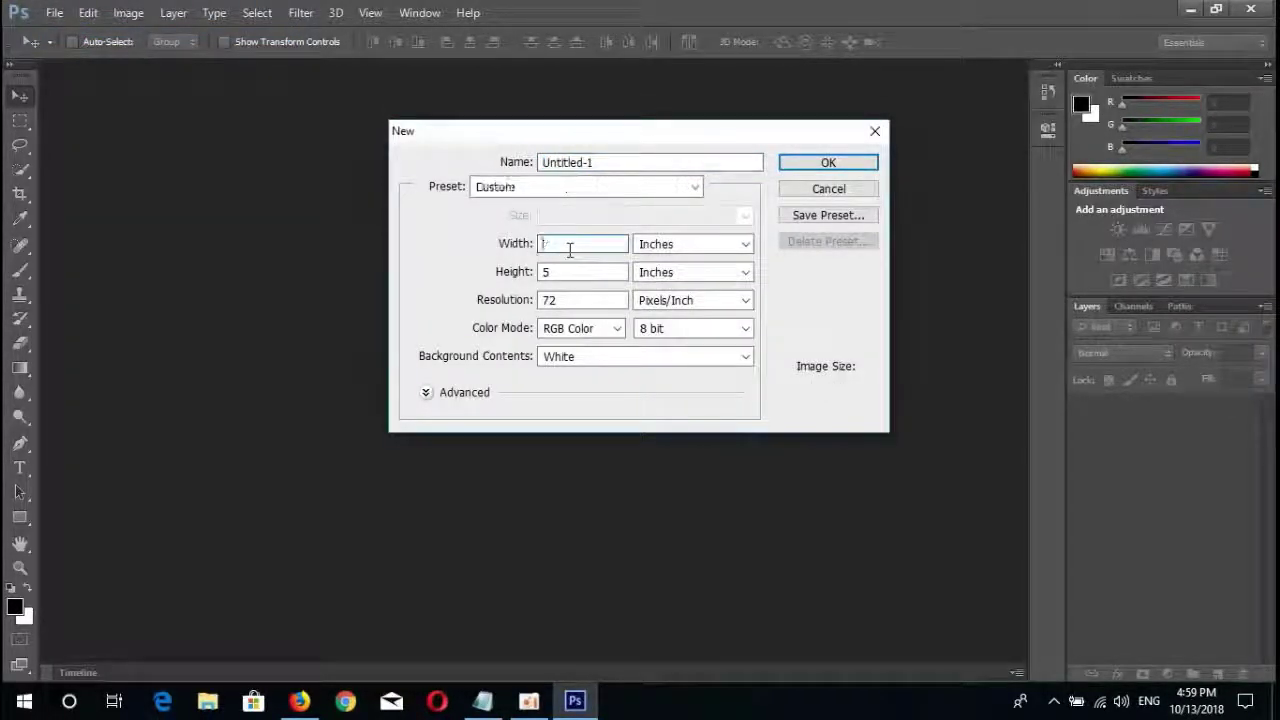
{"action": "type", "text": "1280"}
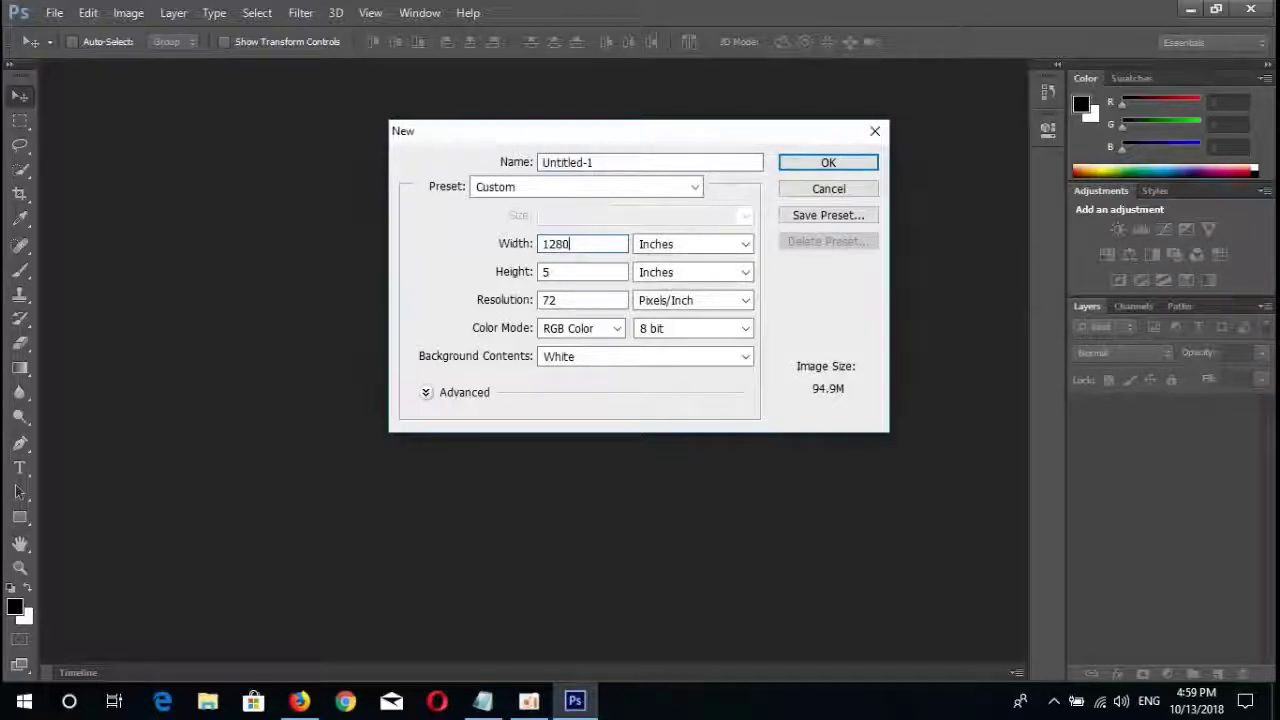
{"action": "left_click", "coordinate": [563, 267]}
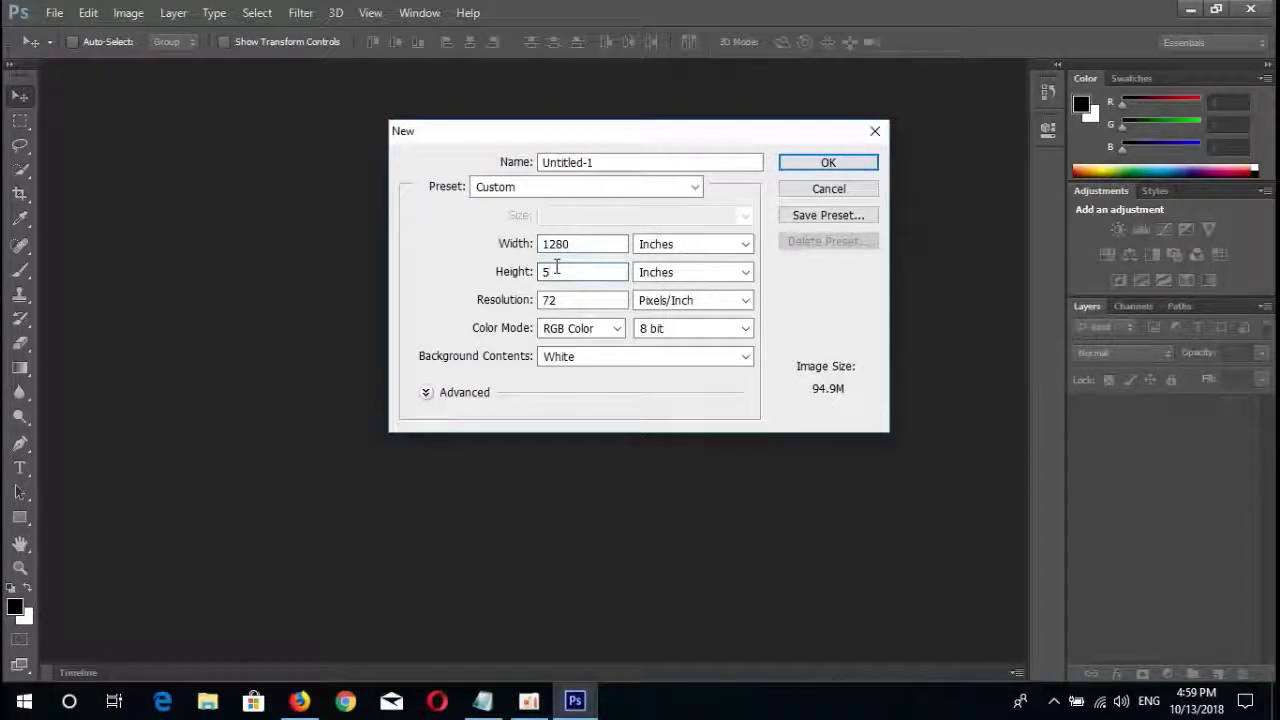
{"action": "key", "text": "BackSpace"}
{"action": "type", "text": "7"}
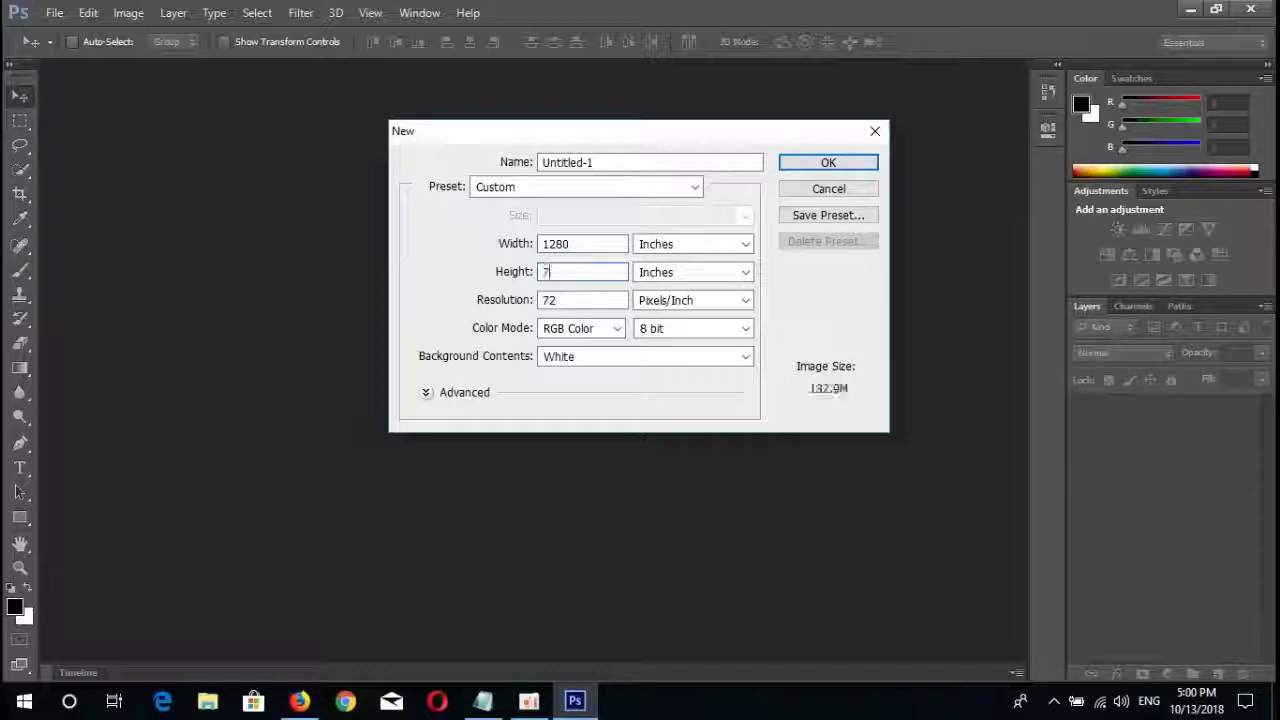
{"action": "type", "text": "20"}
- Set resolution to 100 pixels/inch with a transparent background and create the document
{"action": "left_click", "coordinate": [560, 299]}
{"action": "key", "text": "BackSpace"}
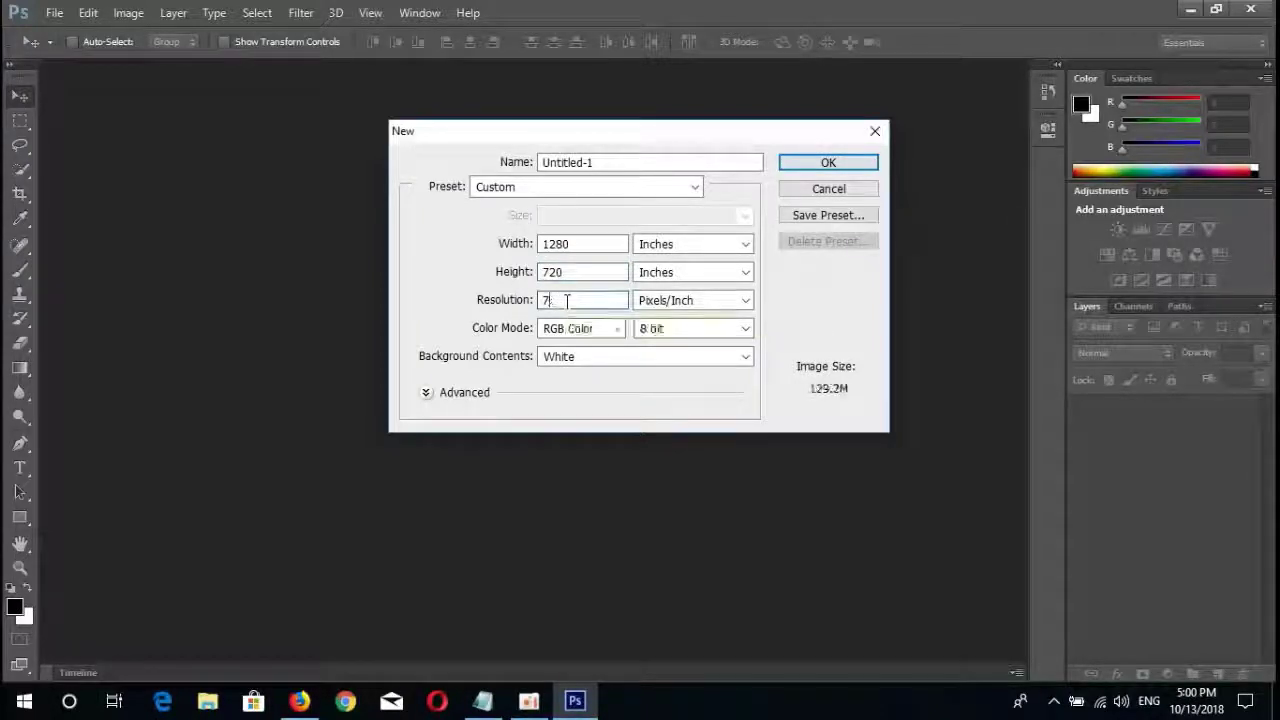
{"action": "key", "text": "BackSpace"}
{"action": "type", "text": "00"}
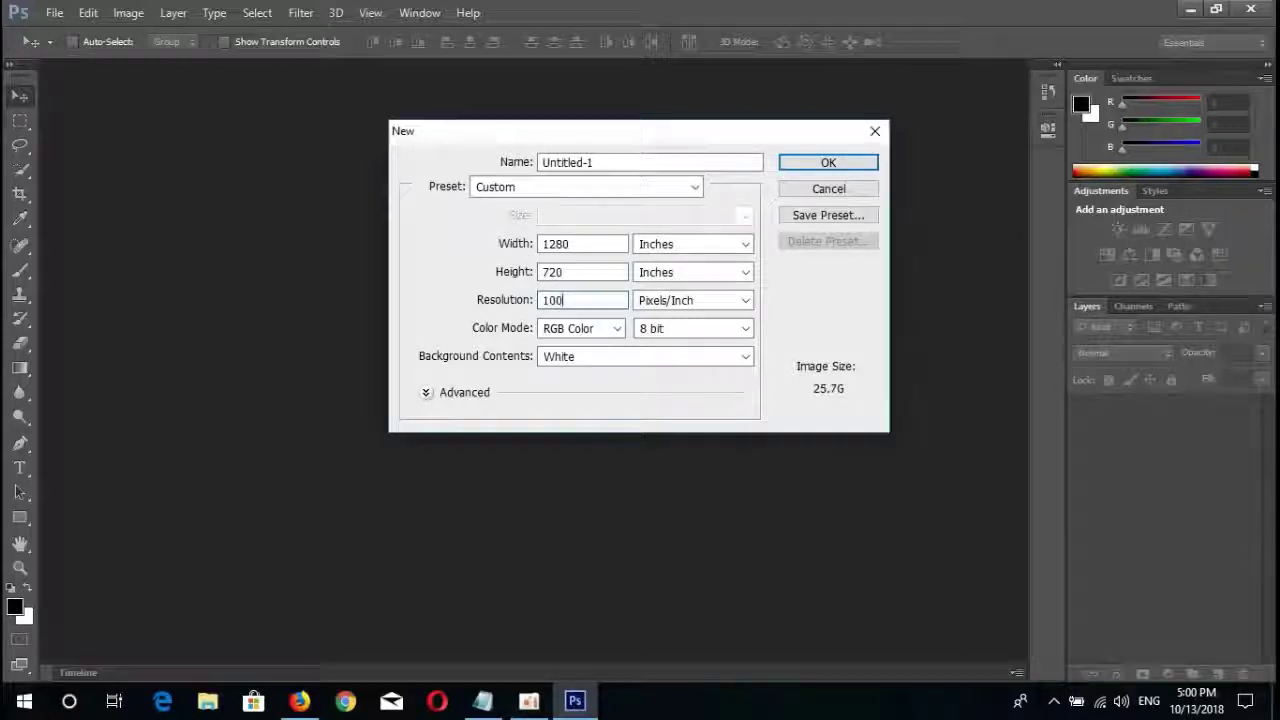
{"action": "left_click", "coordinate": [738, 357]}
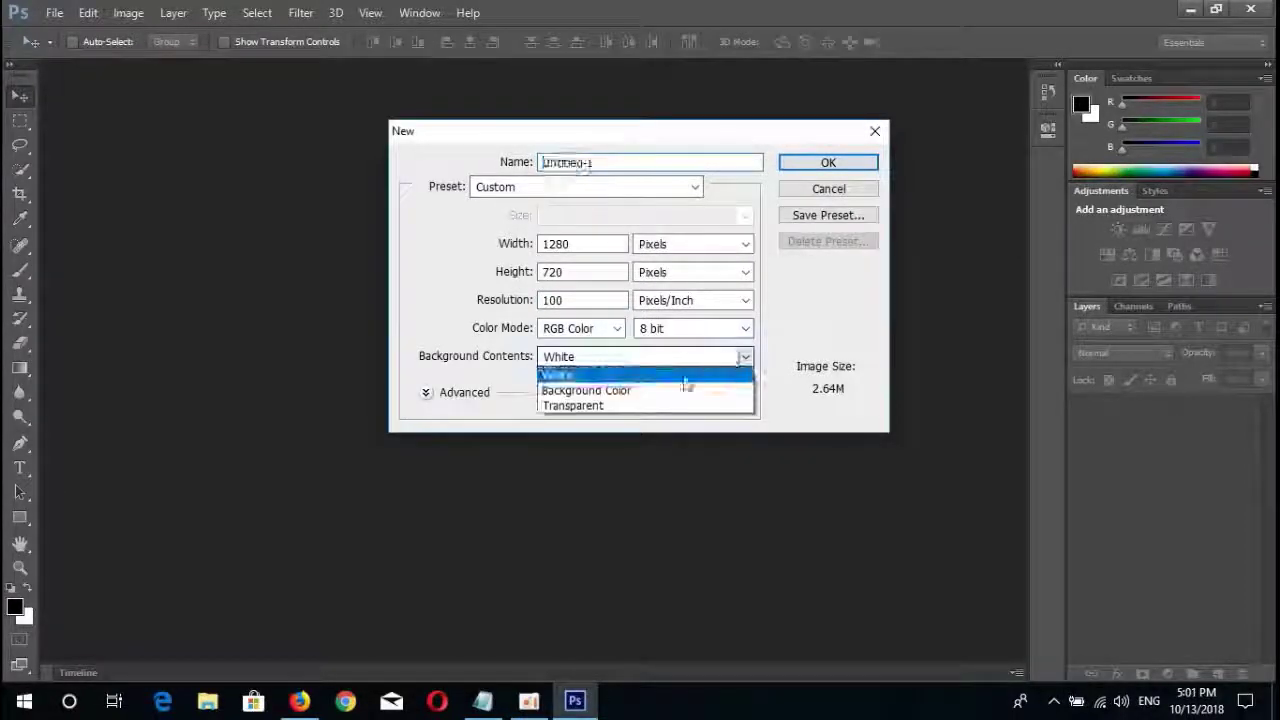
{"action": "left_click", "coordinate": [610, 406]}
{"action": "left_click", "coordinate": [829, 165]}
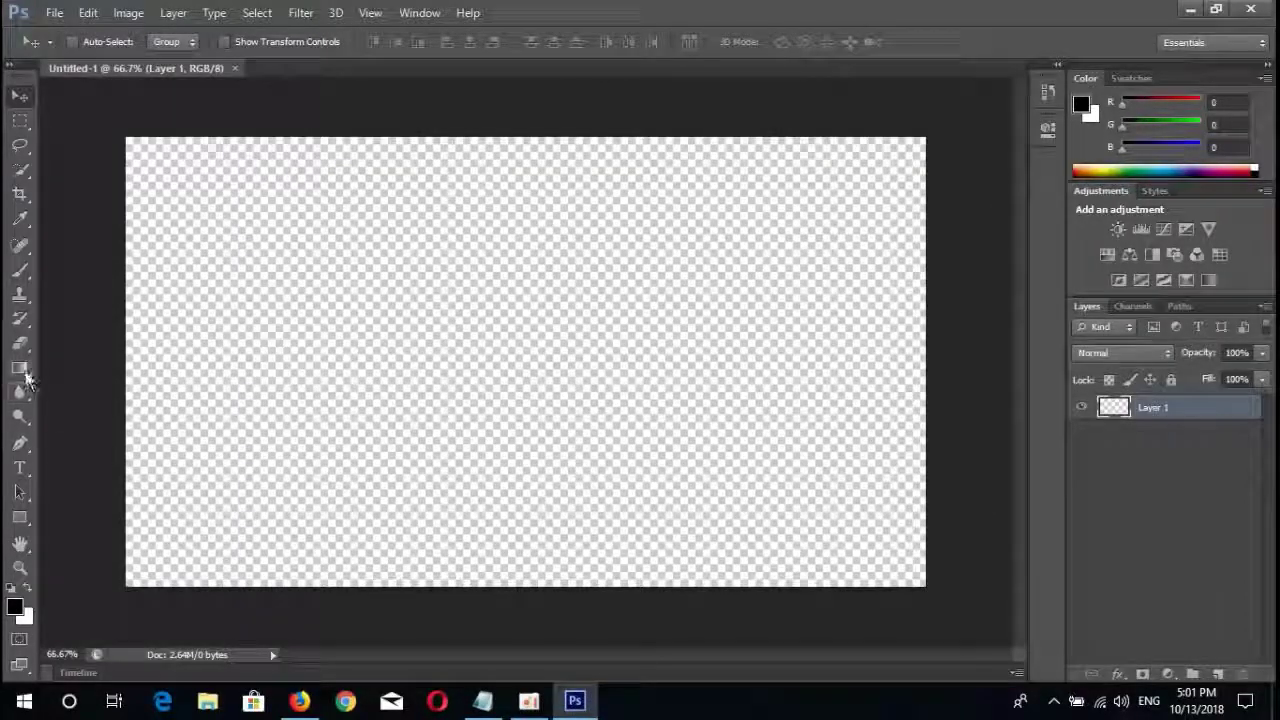
- Type 'kjvjhvkjgckkgckhgv' at 48 pt near the canvas's upper left and select all of it
{"action": "left_click", "coordinate": [22, 469]}
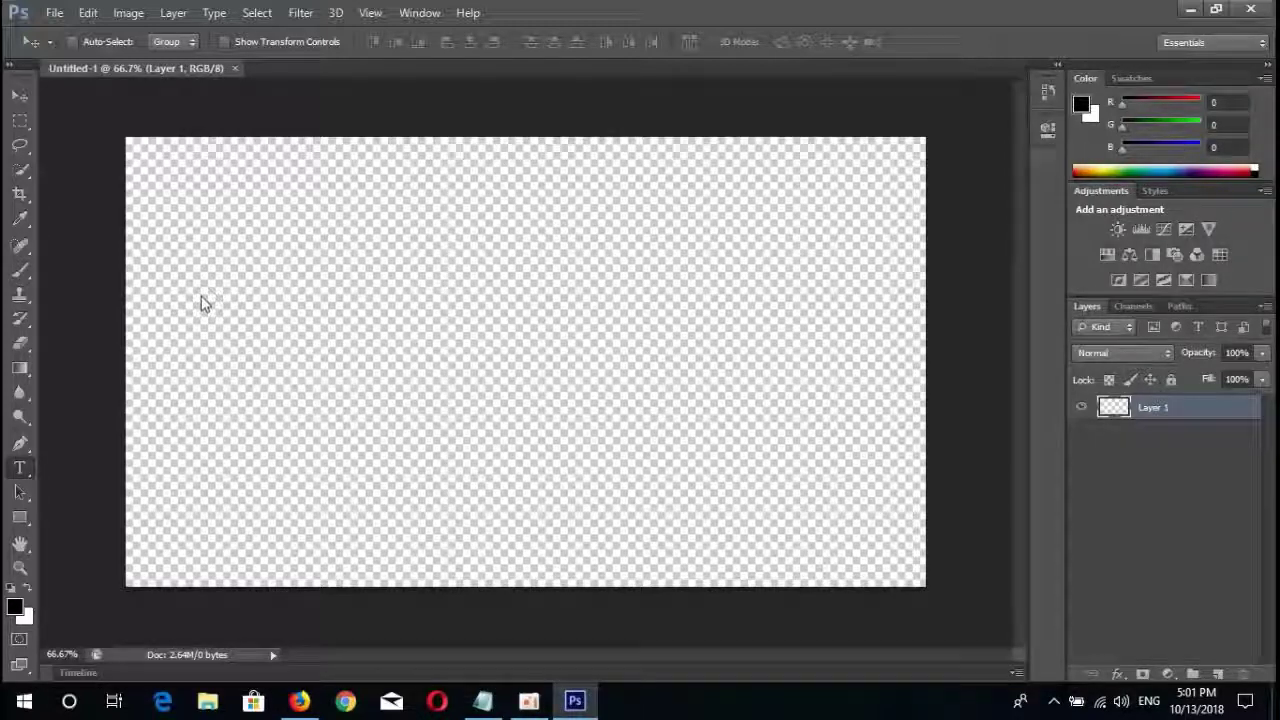
{"action": "key", "text": "t"}
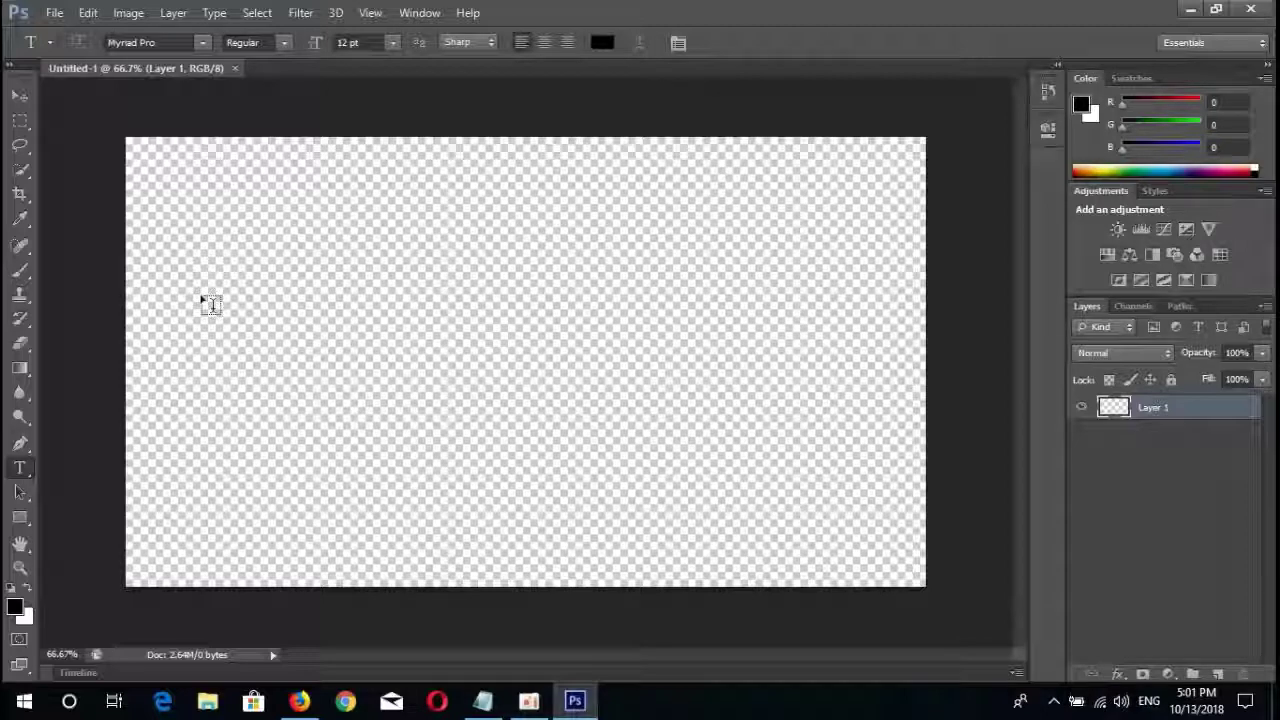
{"action": "left_click", "coordinate": [167, 250]}
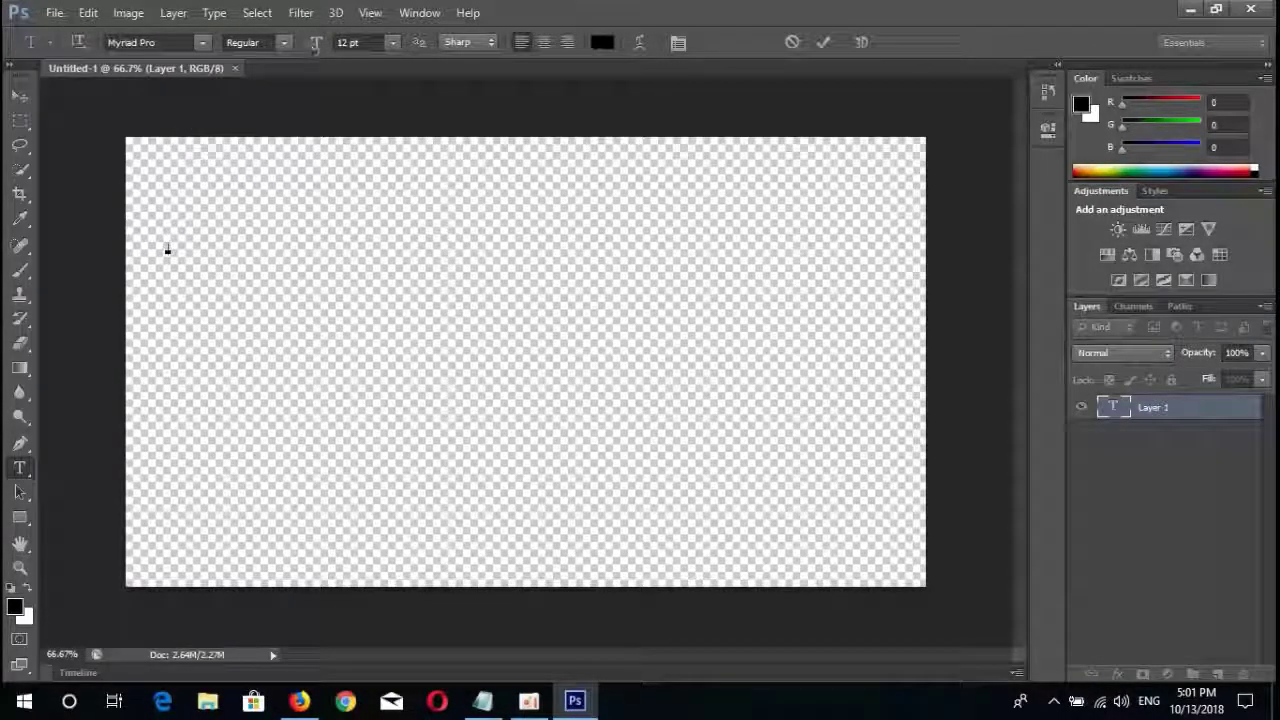
{"action": "left_click", "coordinate": [394, 44]}
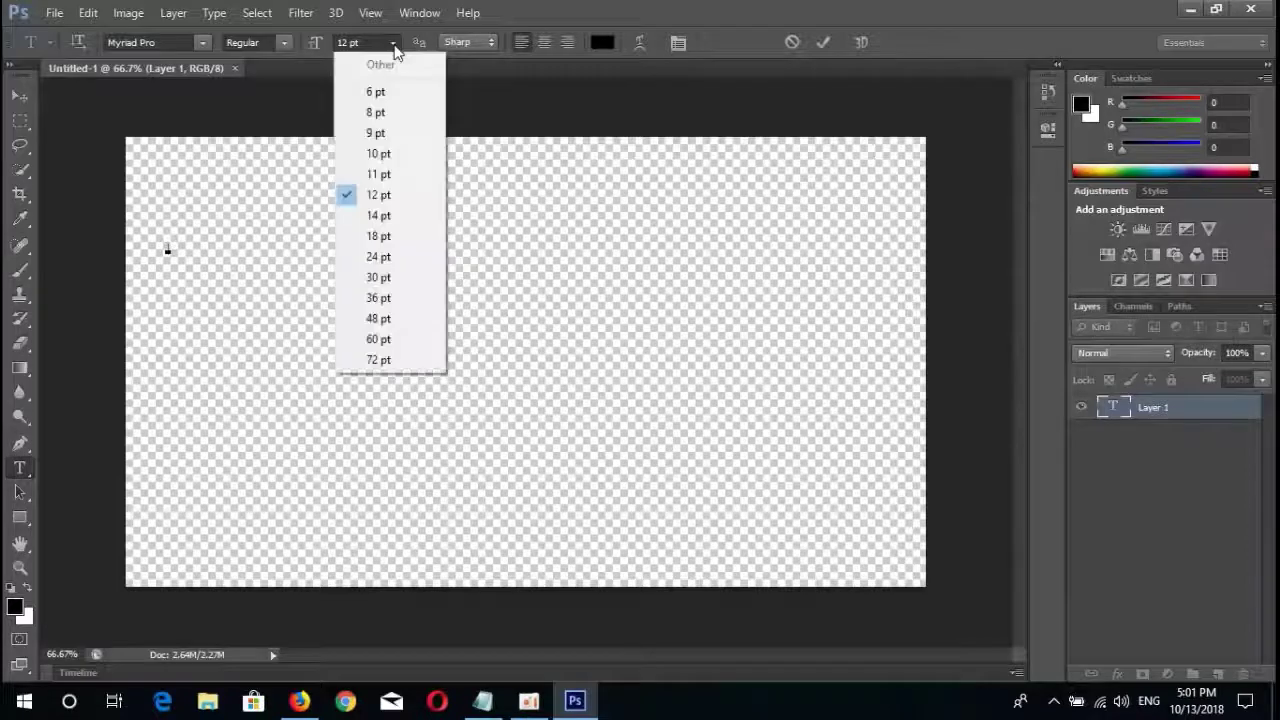
{"action": "left_click", "coordinate": [372, 318]}
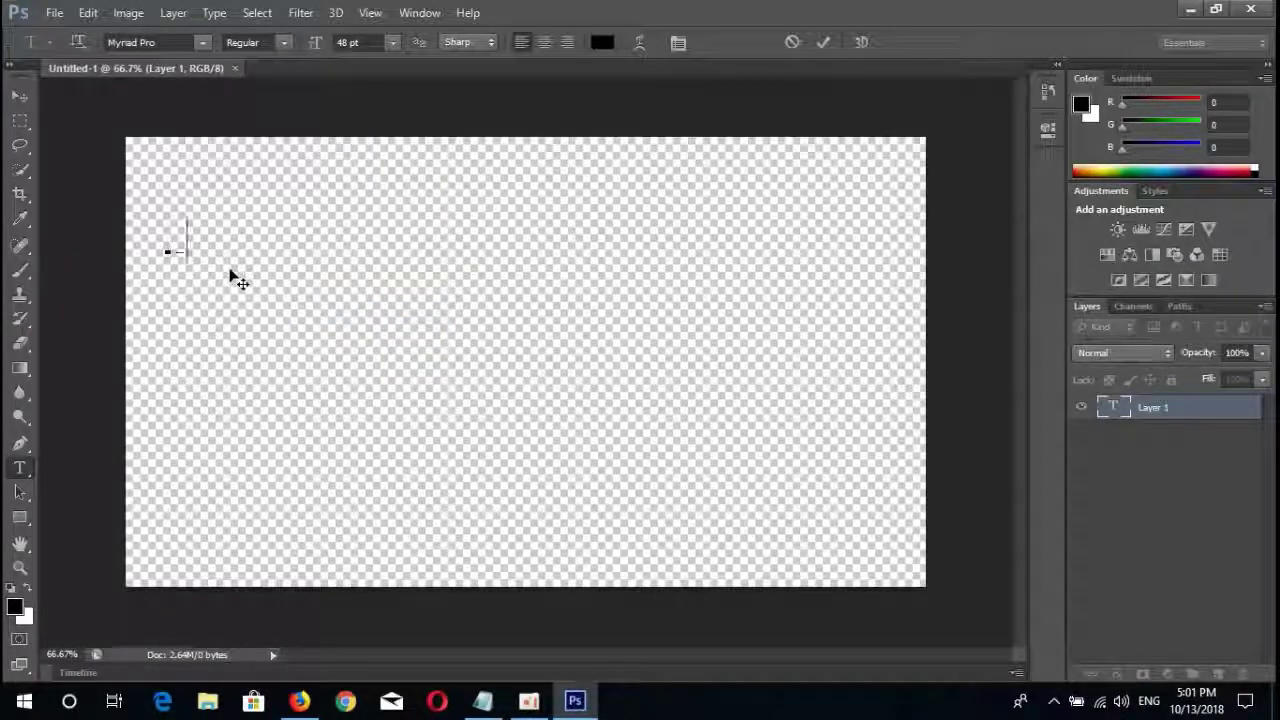
{"action": "type", "text": "kjvjhvkjgckkgc"}
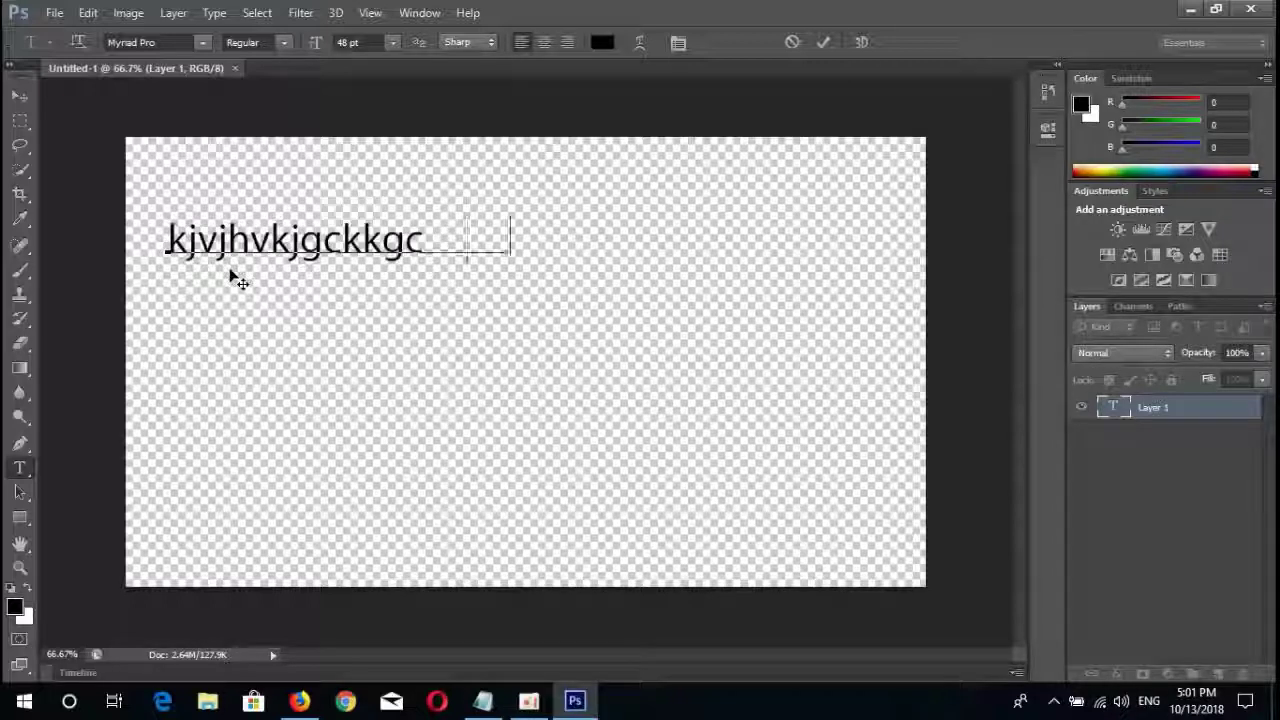
{"action": "type", "text": "khgv"}
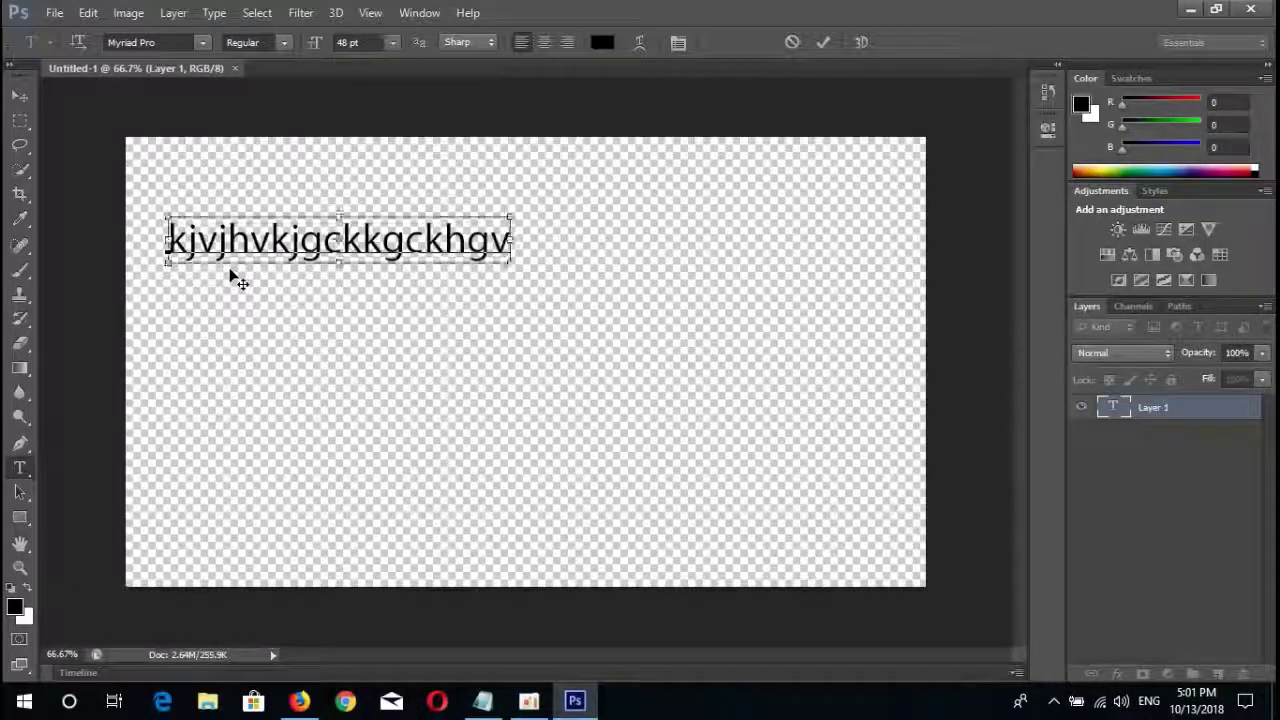
{"action": "key", "text": "ctrl+a"}
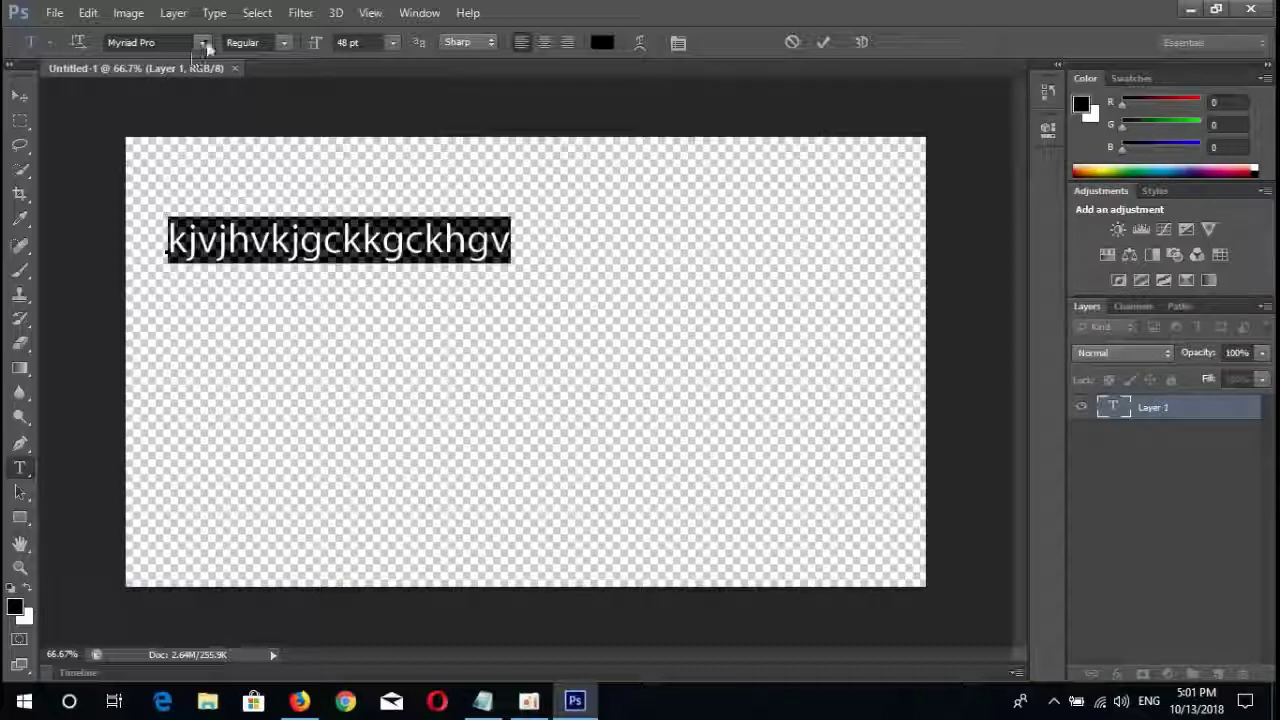
- Change the sample text's font to NIDA Bayon, then to NIDA Angkor
{"action": "left_click", "coordinate": [203, 42]}
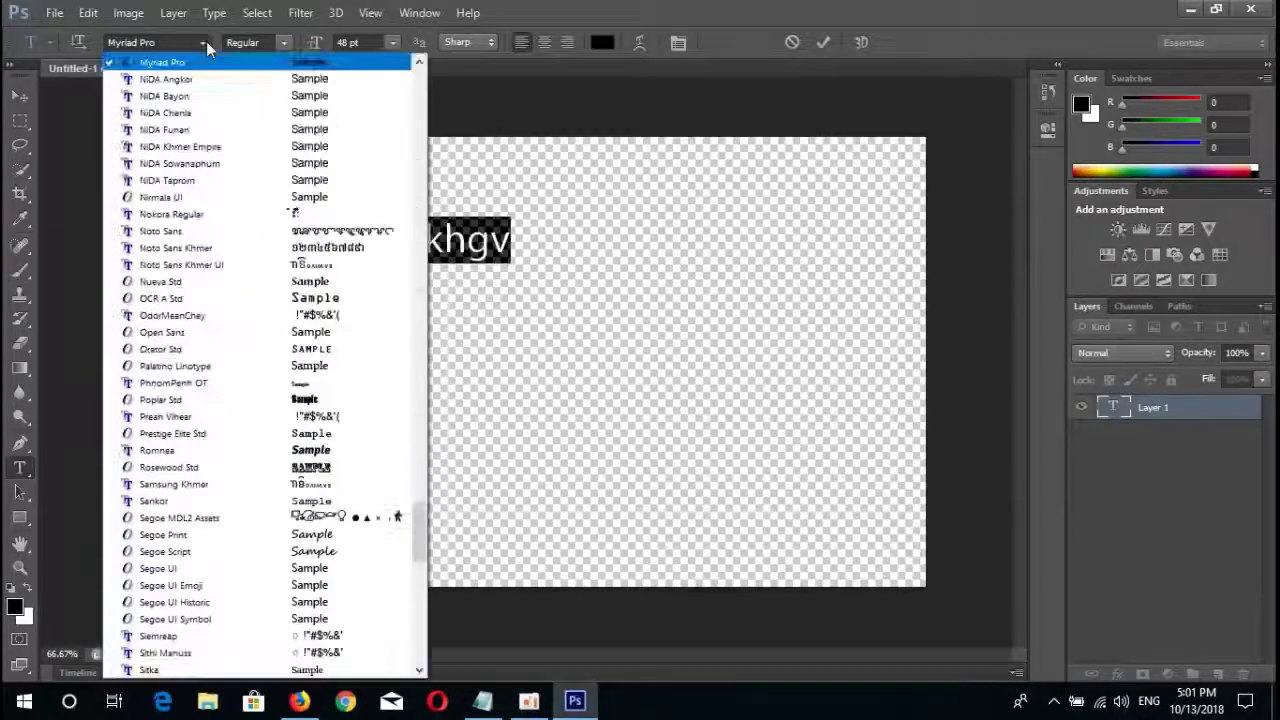
{"action": "left_click", "coordinate": [190, 96]}
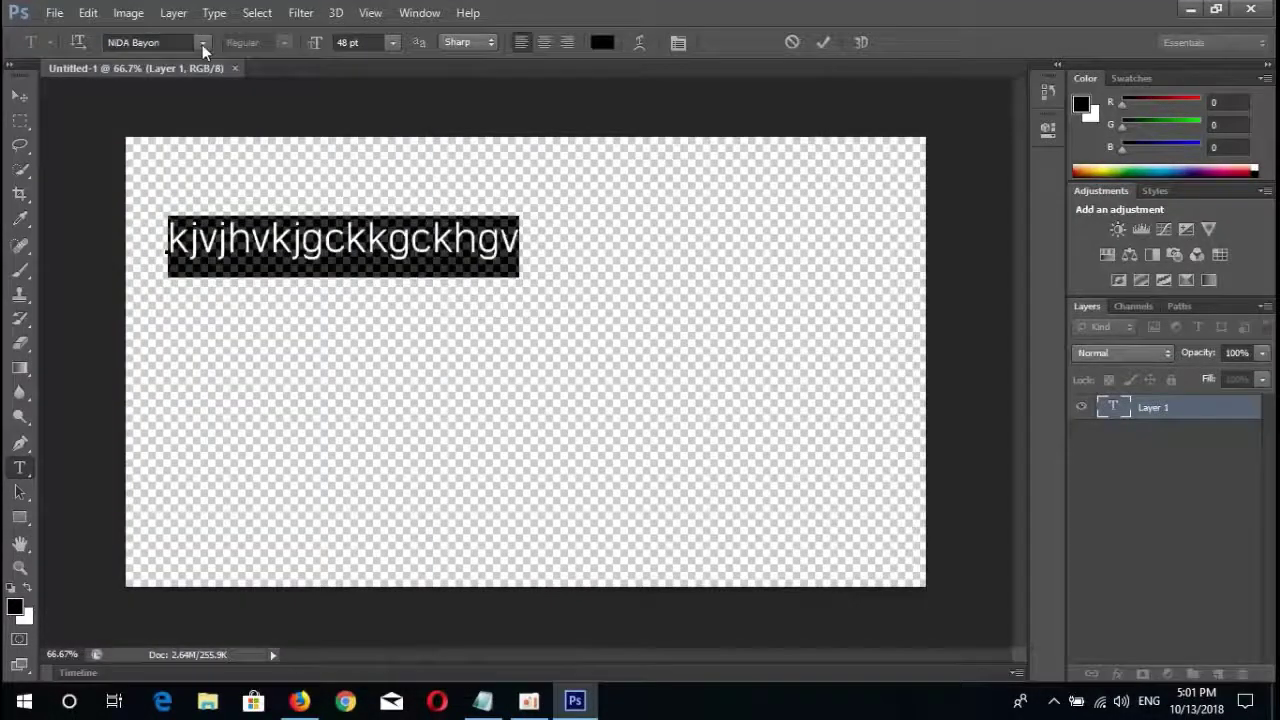
{"action": "left_click", "coordinate": [202, 43]}
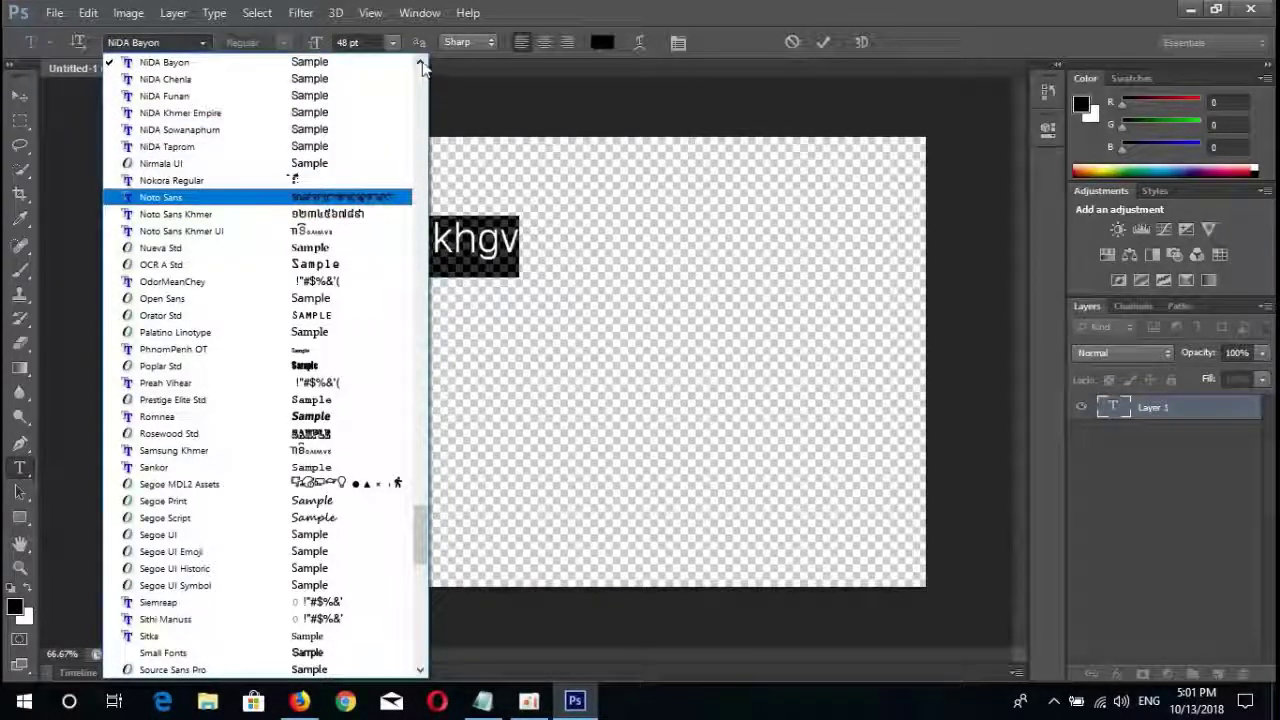
{"action": "scroll", "coordinate": [422, 80], "scroll_direction": "up", "scroll_amount": 1}
{"action": "scroll", "coordinate": [421, 75], "scroll_direction": "up", "scroll_amount": 1}
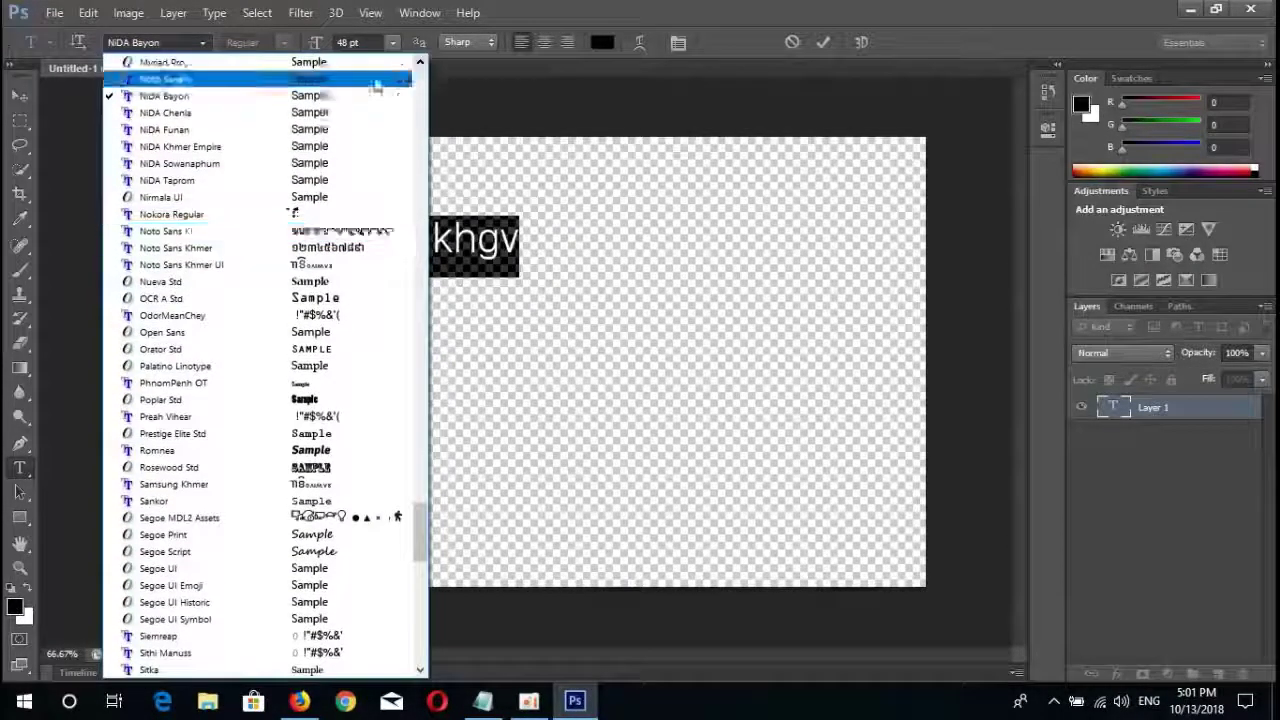
{"action": "left_click", "coordinate": [252, 83]}
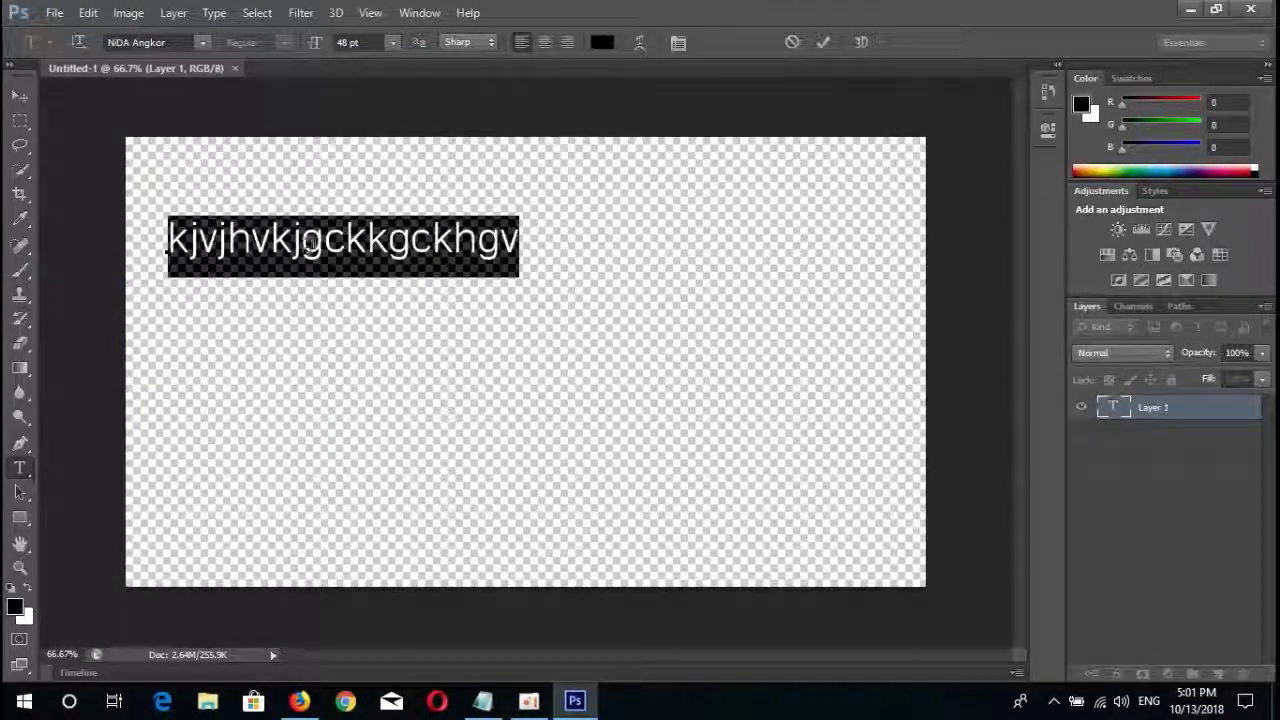
- Delete the sample text, leaving NIDA Angkor as the selected type font
{"action": "left_click", "coordinate": [521, 241]}
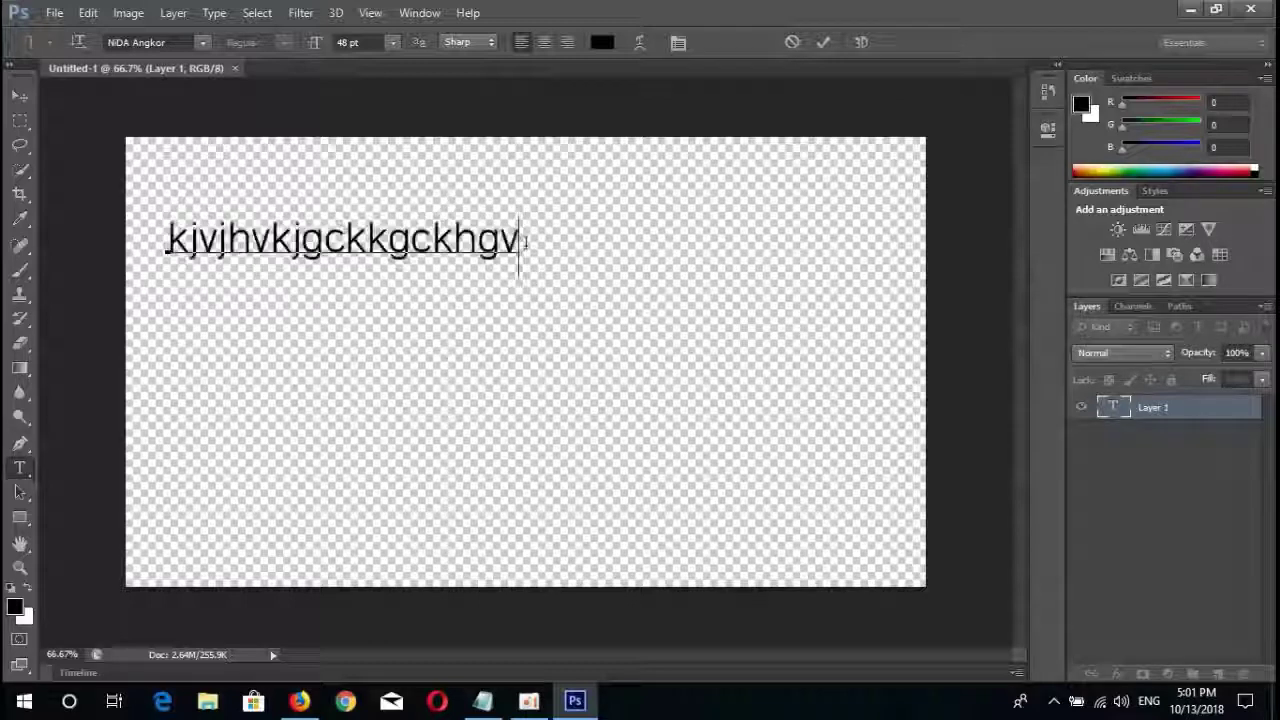
{"action": "key", "text": "Left"}
{"action": "key", "text": "Left"}
{"action": "key", "text": "Left"}
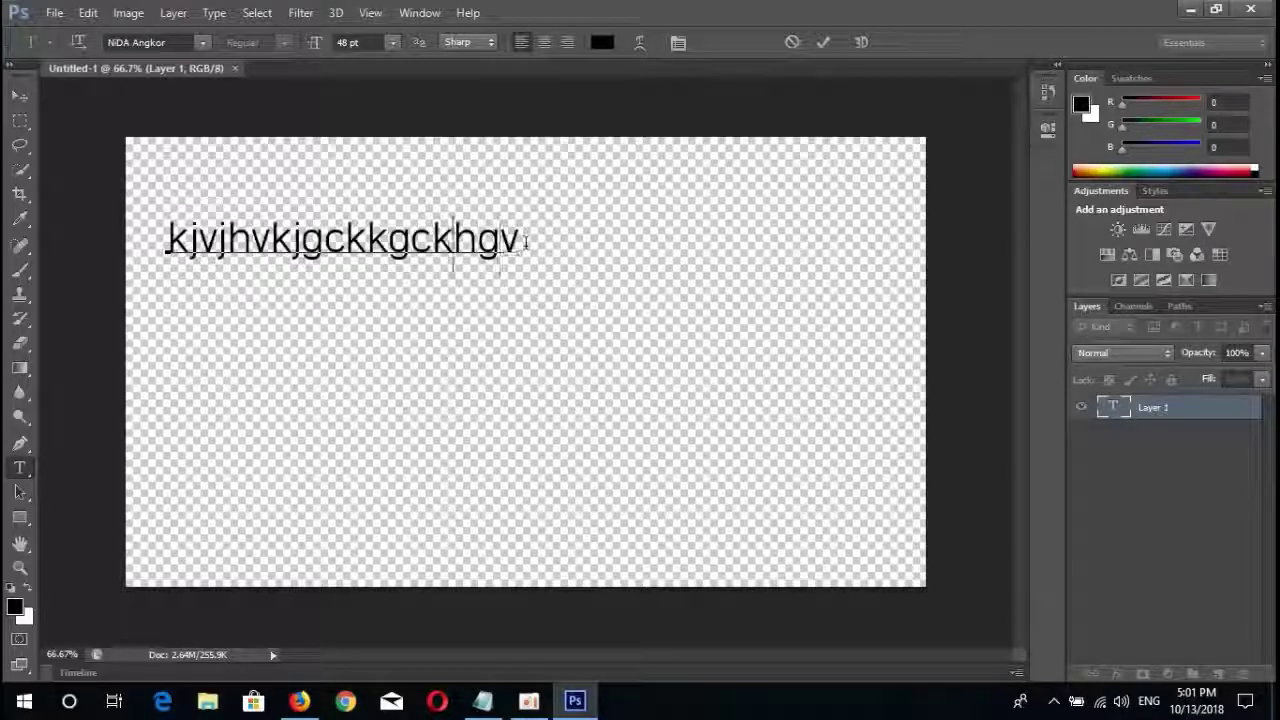
{"action": "key", "text": "Left"}
{"action": "key", "text": "Left"}
{"action": "key", "text": "Left"}
{"action": "key", "text": "Left"}
{"action": "key", "text": "Left"}
{"action": "key", "text": "Left"}
{"action": "key", "text": "Left"}
{"action": "key", "text": "Left"}
{"action": "key", "text": "Left"}
{"action": "key", "text": "Left"}
{"action": "key", "text": "Left"}
{"action": "key", "text": "Left"}
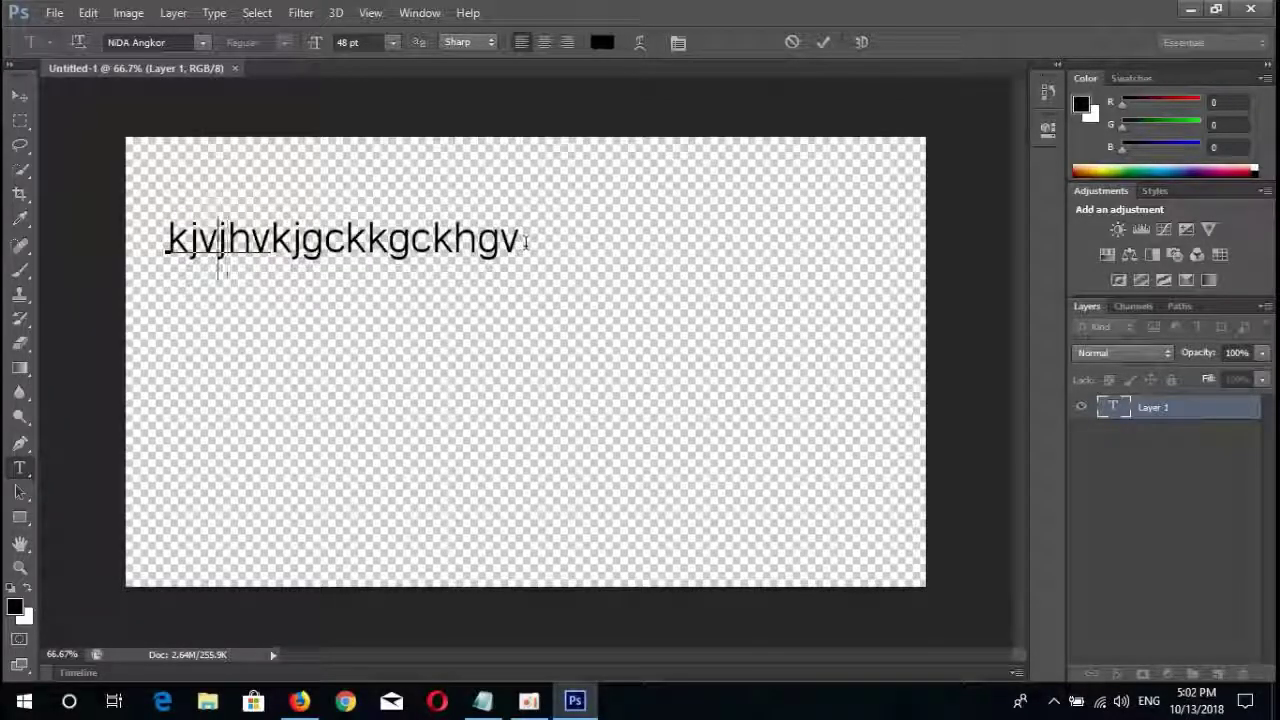
{"action": "key", "text": "Left"}
{"action": "key", "text": "Left"}
{"action": "key", "text": "Left"}
{"action": "key", "text": "ctrl+a"}
{"action": "key", "text": "BackSpace"}
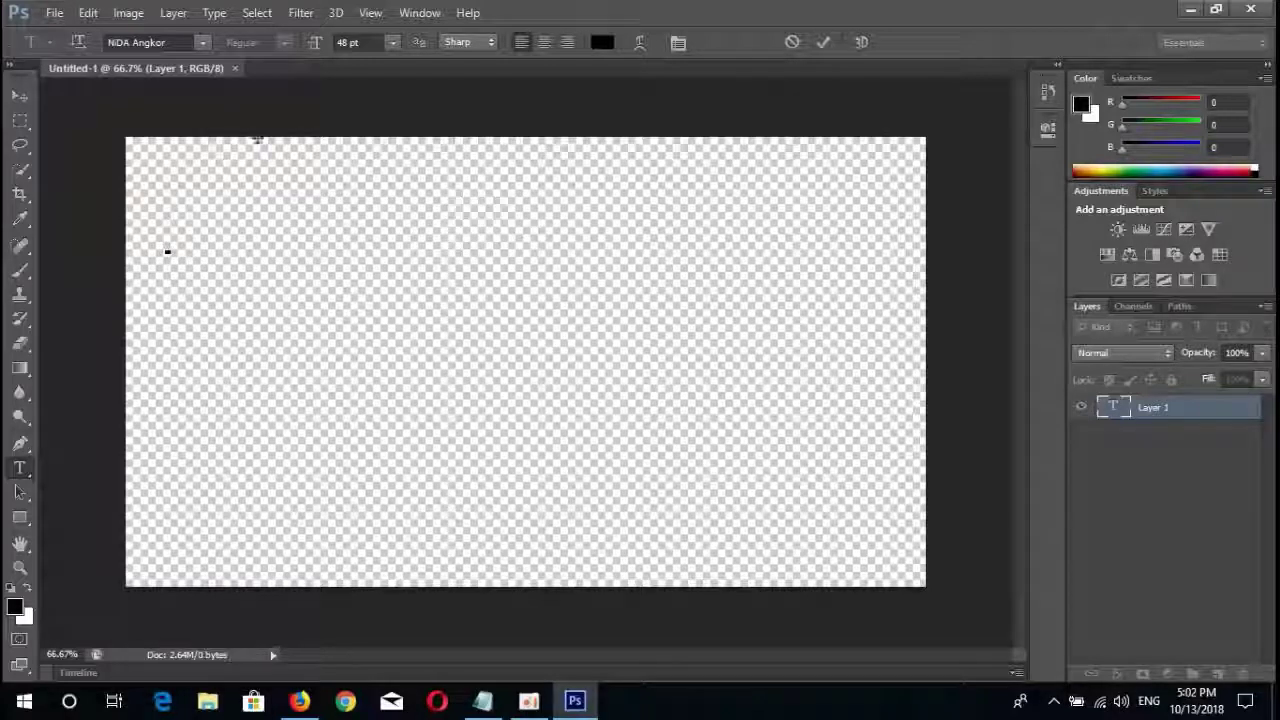
{"action": "left_click", "coordinate": [203, 42]}
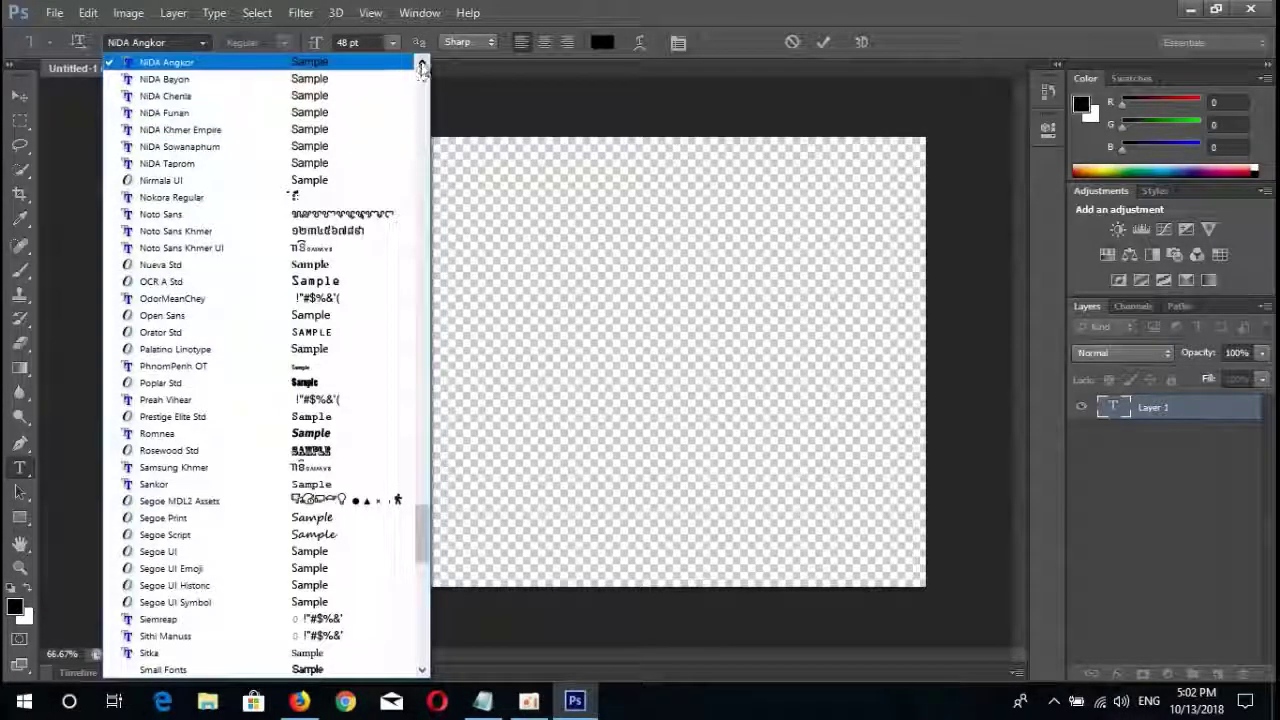
{"action": "left_click", "coordinate": [421, 61]}
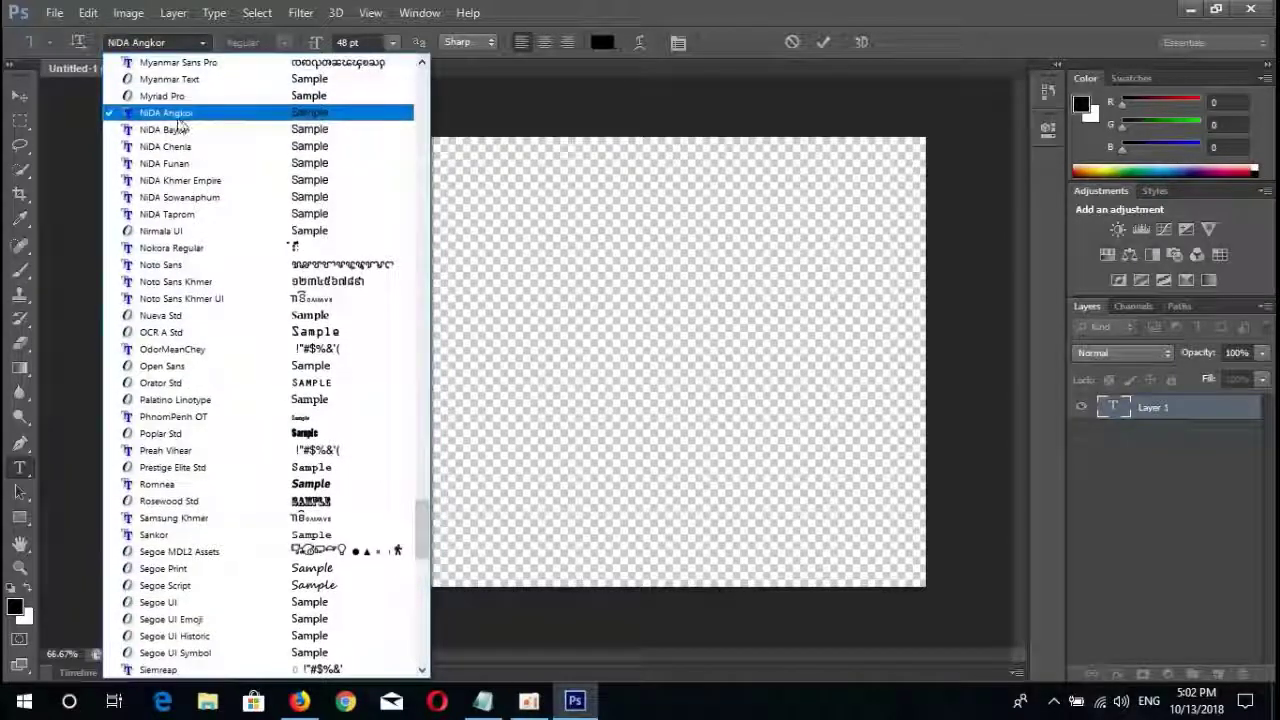
{"action": "left_click", "coordinate": [176, 113]}
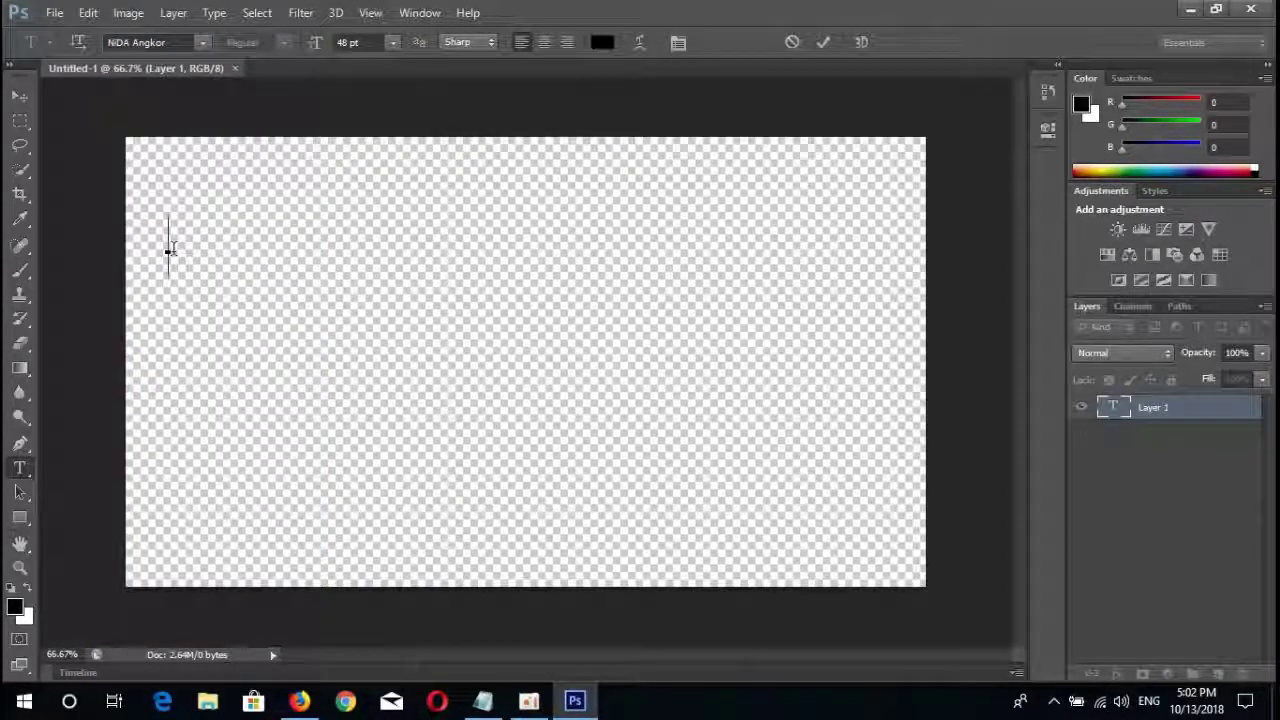